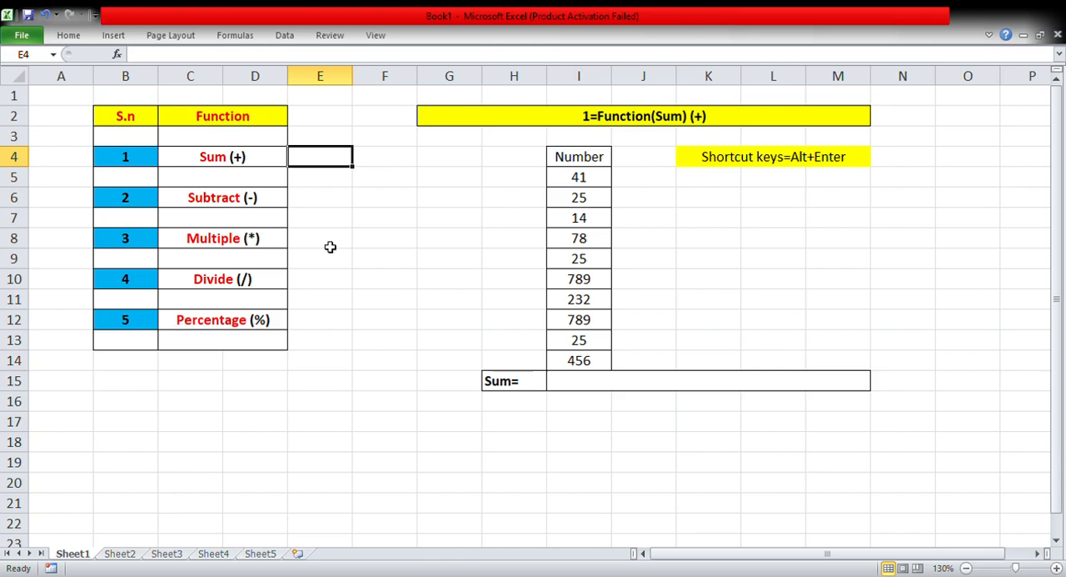
left_click(392, 205)
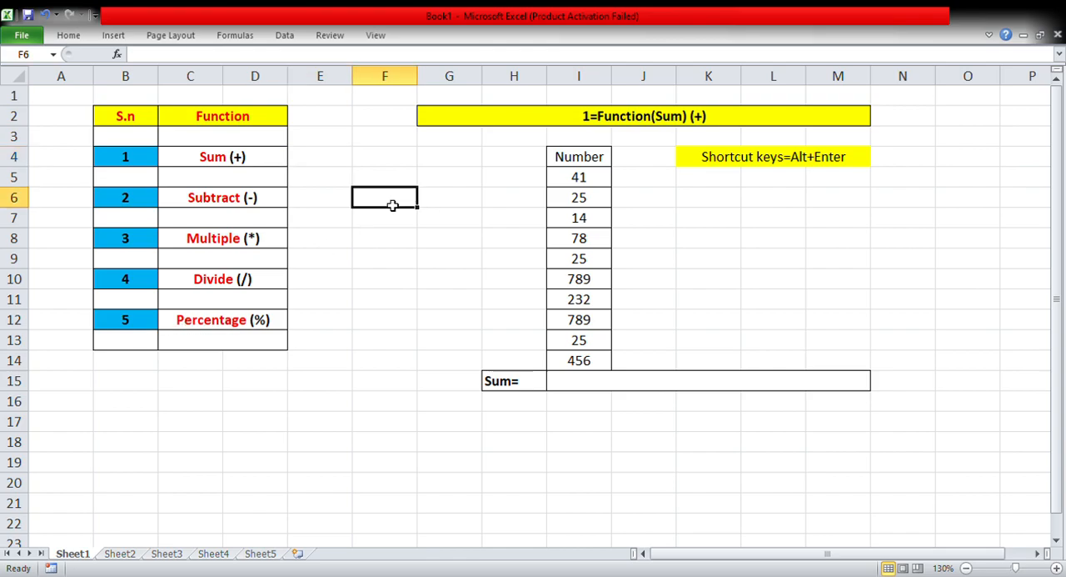
left_click(541, 124)
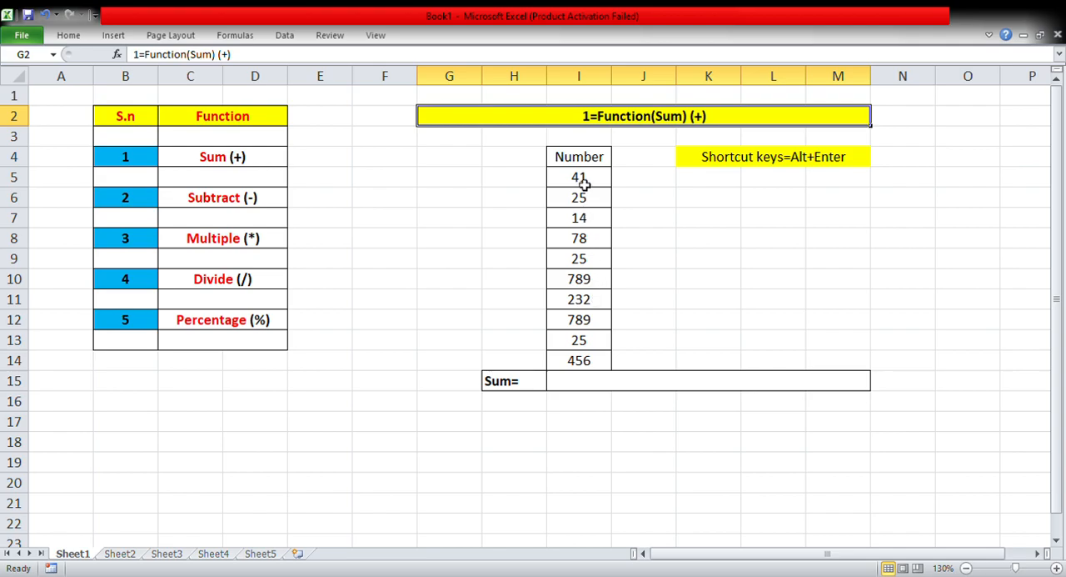
Enter a formula in the Sum cell I15 that adds cells I5 through I14 one by one with plus signs.
double_click(573, 382)
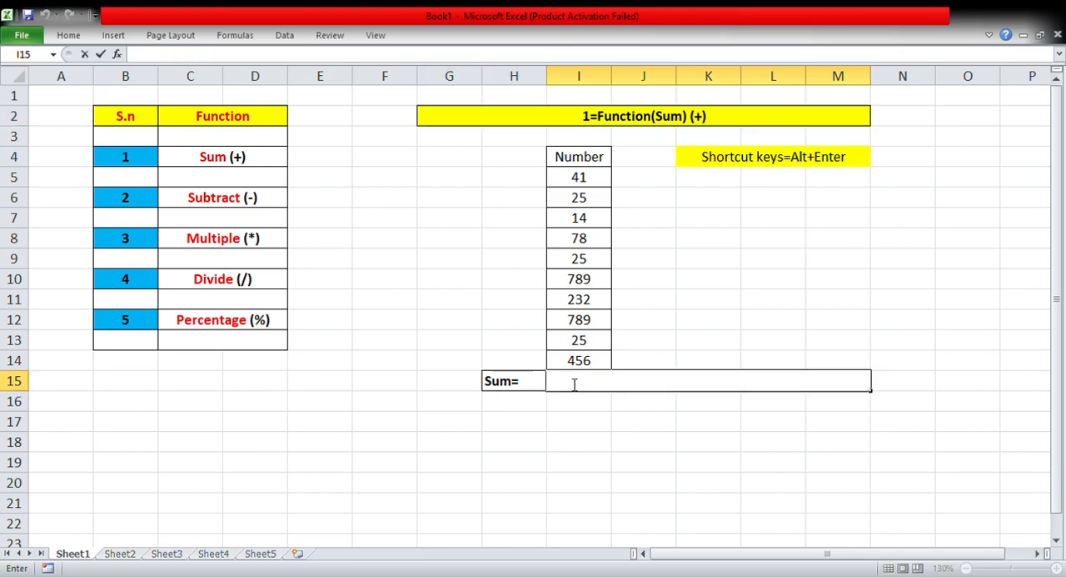
type("=")
left_click(594, 181)
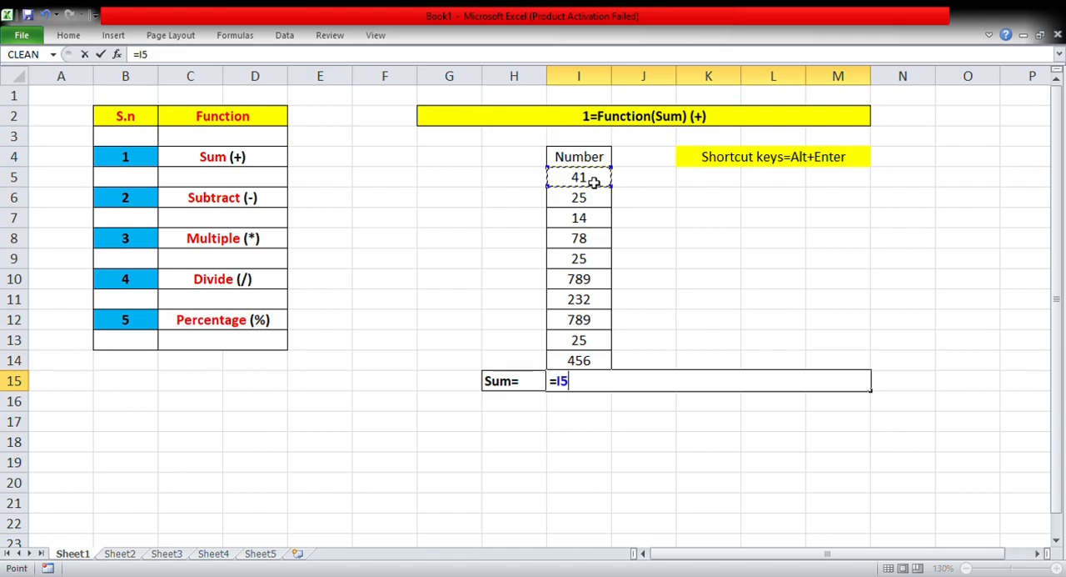
type("+")
left_click(588, 206)
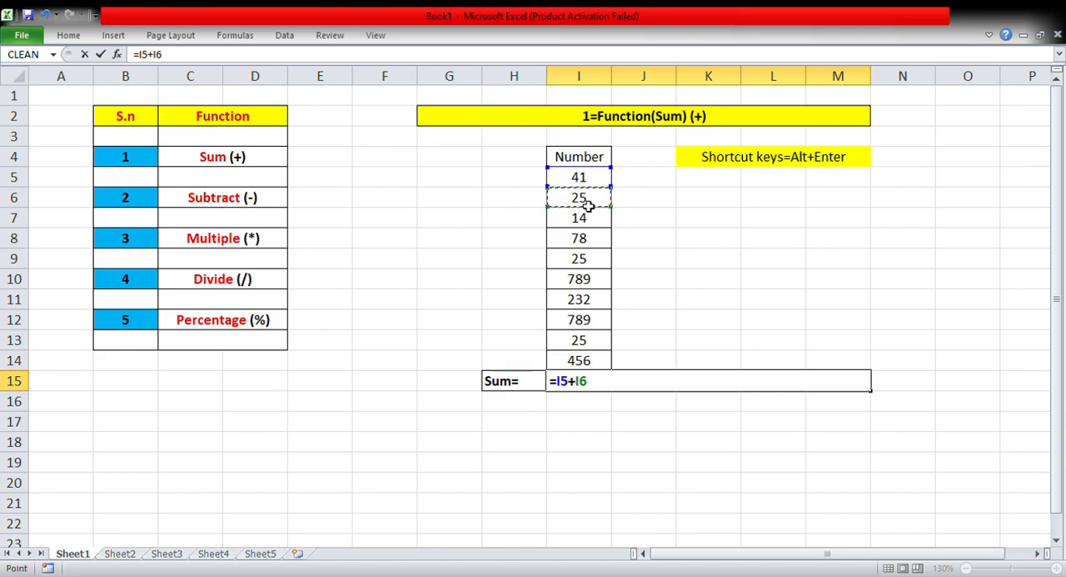
type("+")
left_click(584, 226)
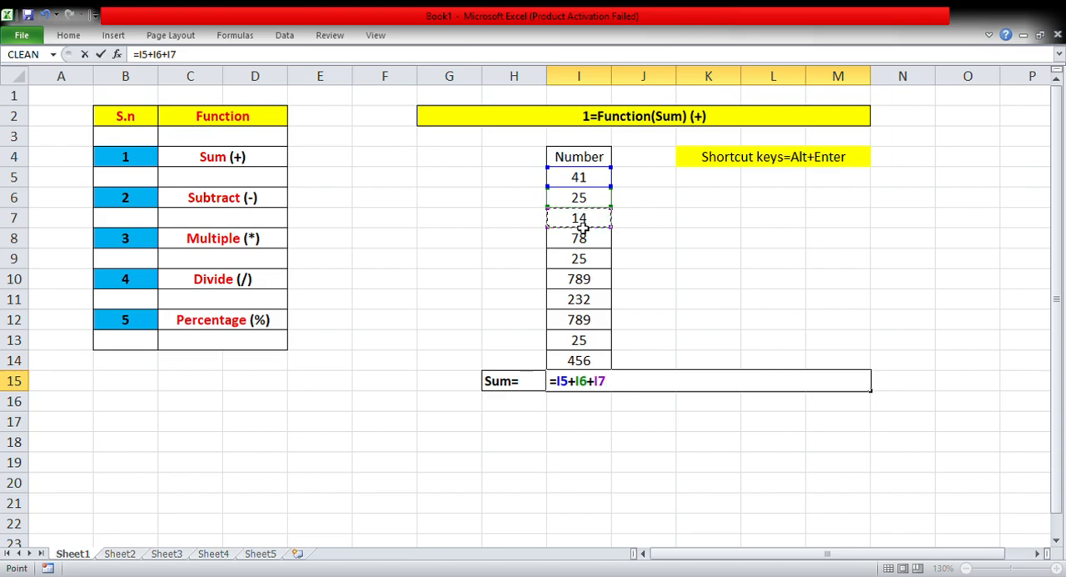
type("+")
left_click(583, 246)
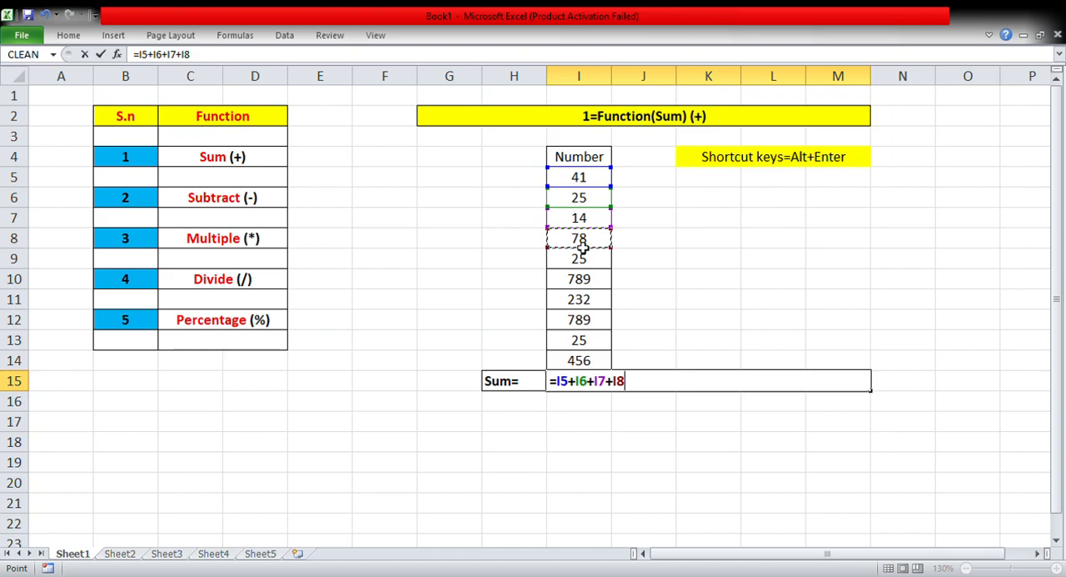
type("+")
left_click(582, 261)
type("+")
left_click(582, 281)
type("+")
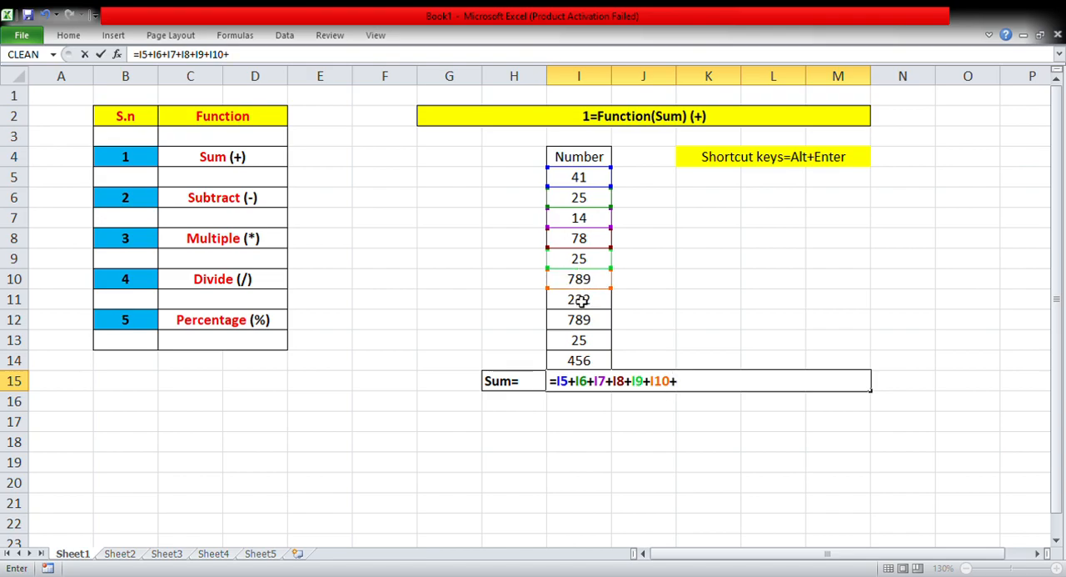
left_click(580, 302)
type("+")
left_click(581, 325)
type("+")
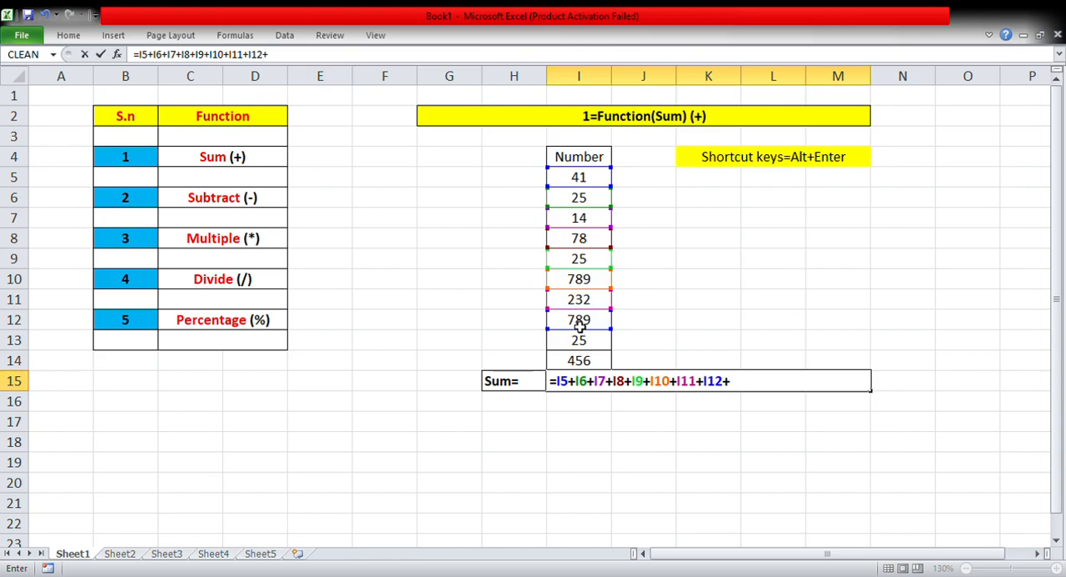
left_click(581, 344)
type("+")
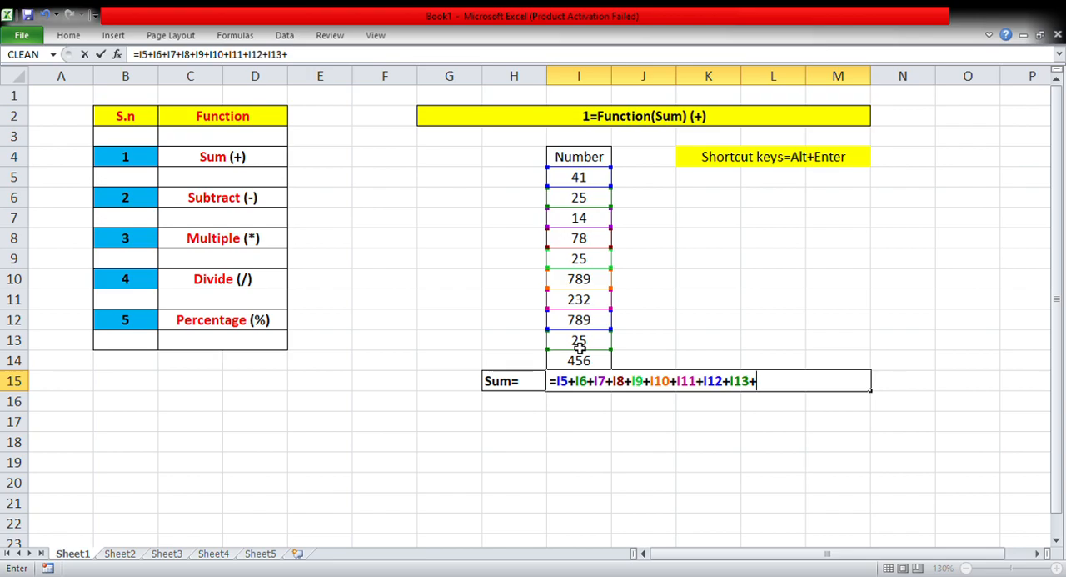
left_click(580, 362)
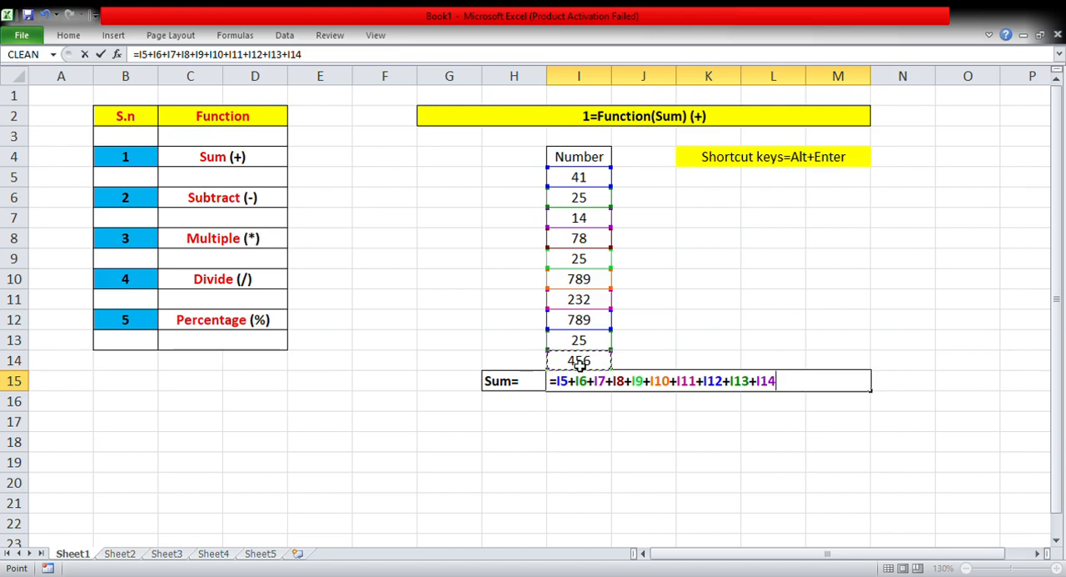
key("Return")
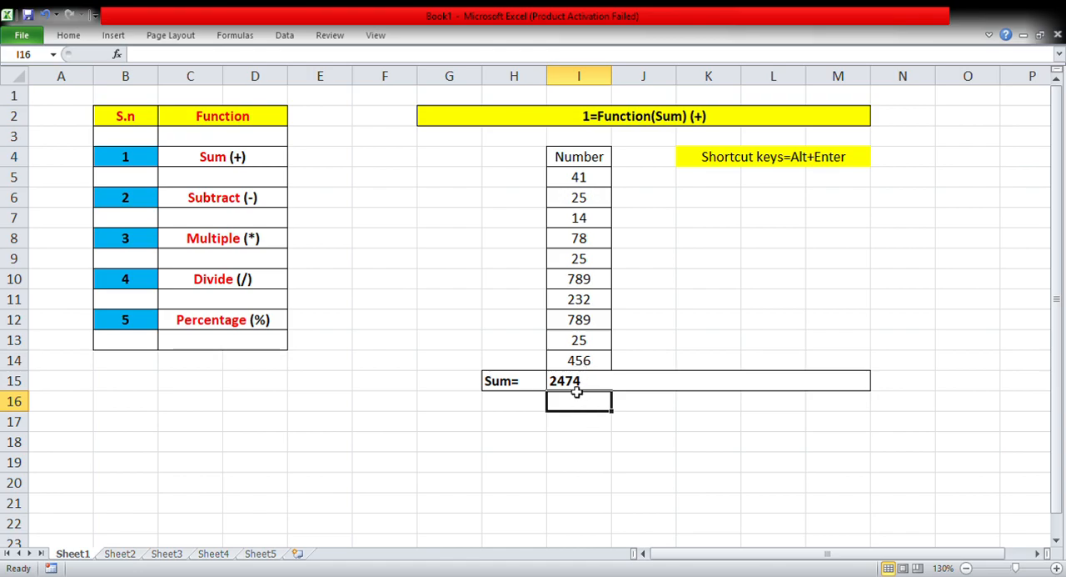
Note the answer beside the number list by entering 2474 in K9 and the label "ans" in J9.
left_click(724, 262)
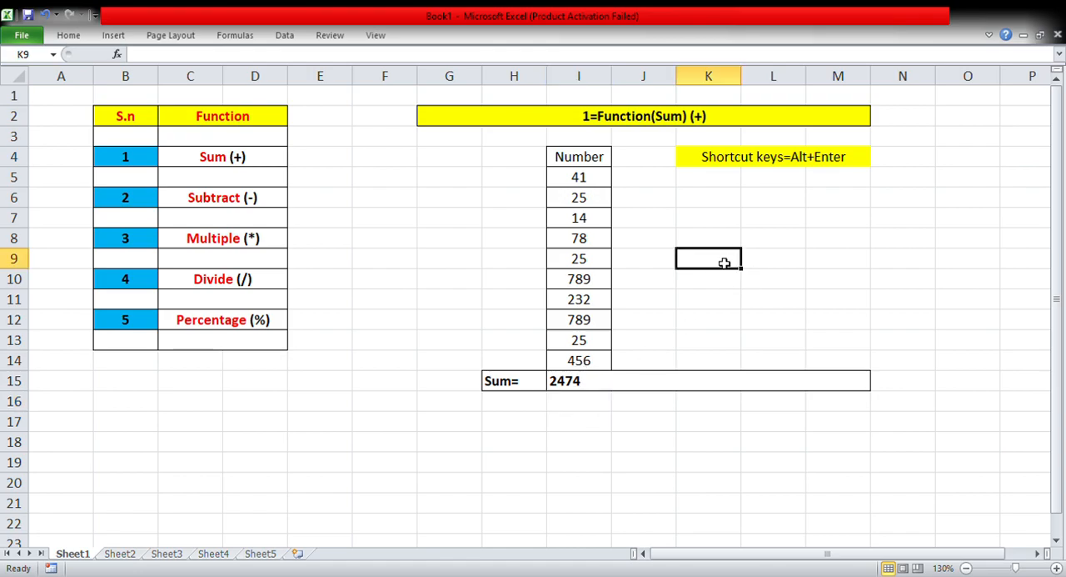
type("24")
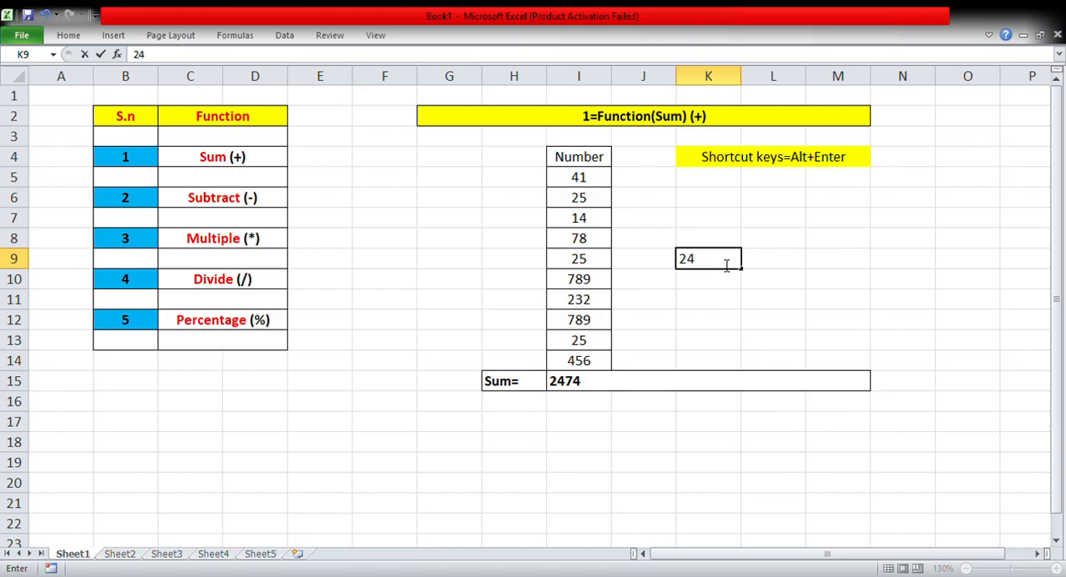
type("74")
left_click(647, 266)
type("a")
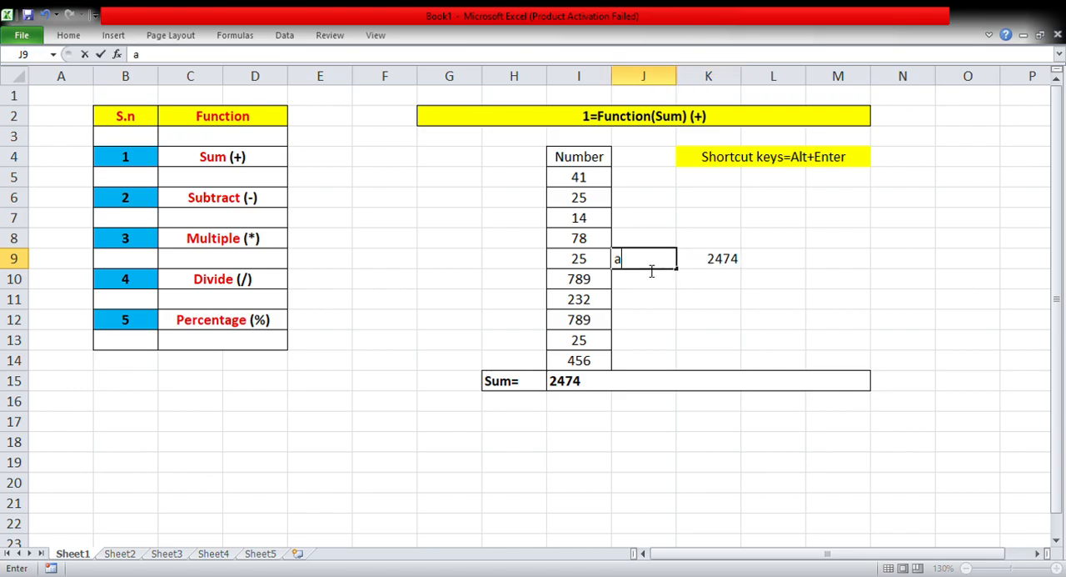
type("ns")
left_click(594, 441)
Clear the plus-sign formula from the Sum cell I15.
left_click(598, 386)
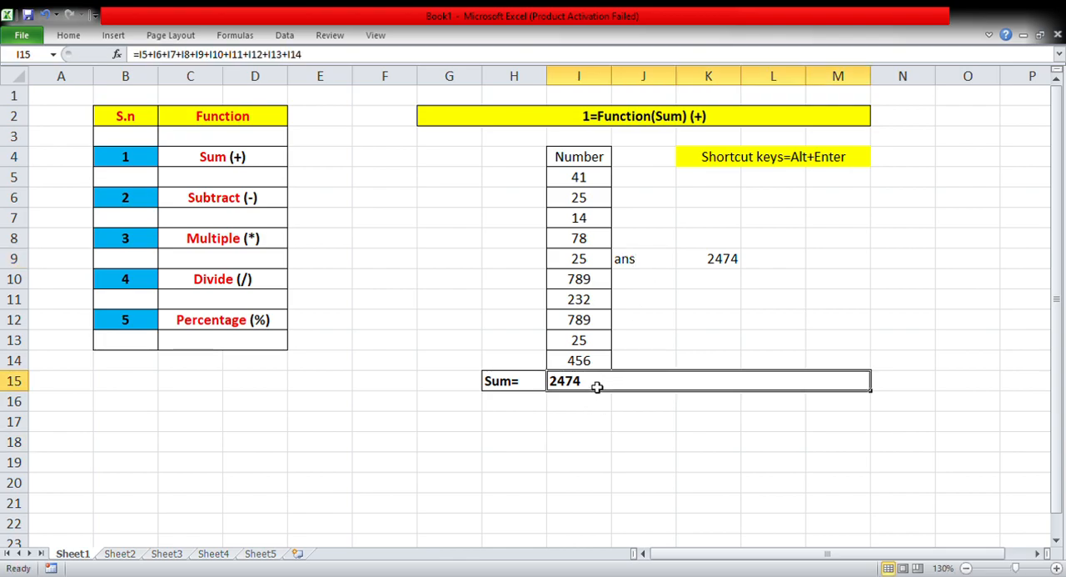
key("BackSpace")
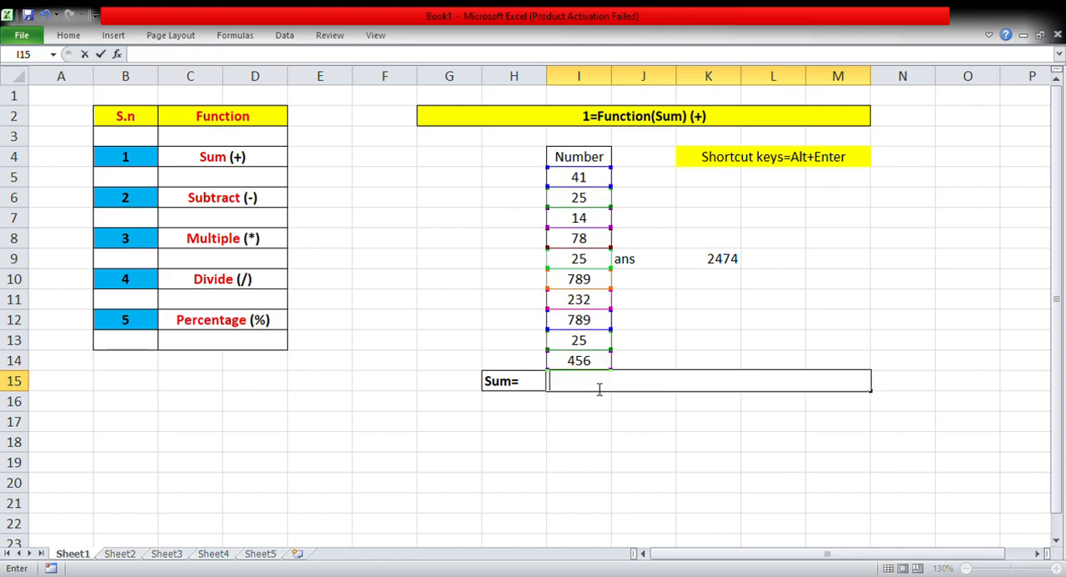
left_click(587, 422)
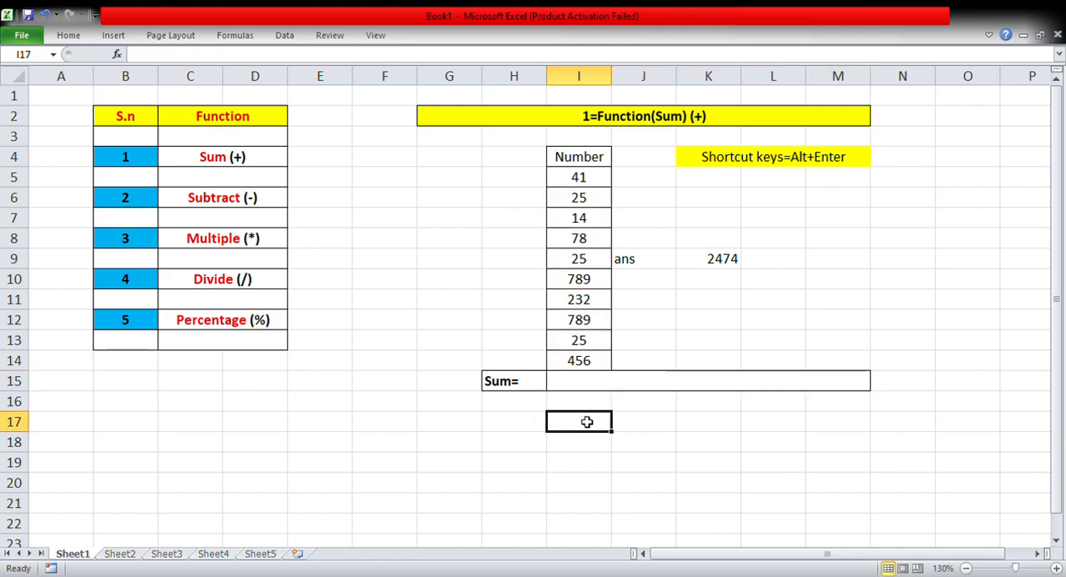
Enter the formula =SUM(I5:I14) in the Sum cell I15.
left_click(586, 383)
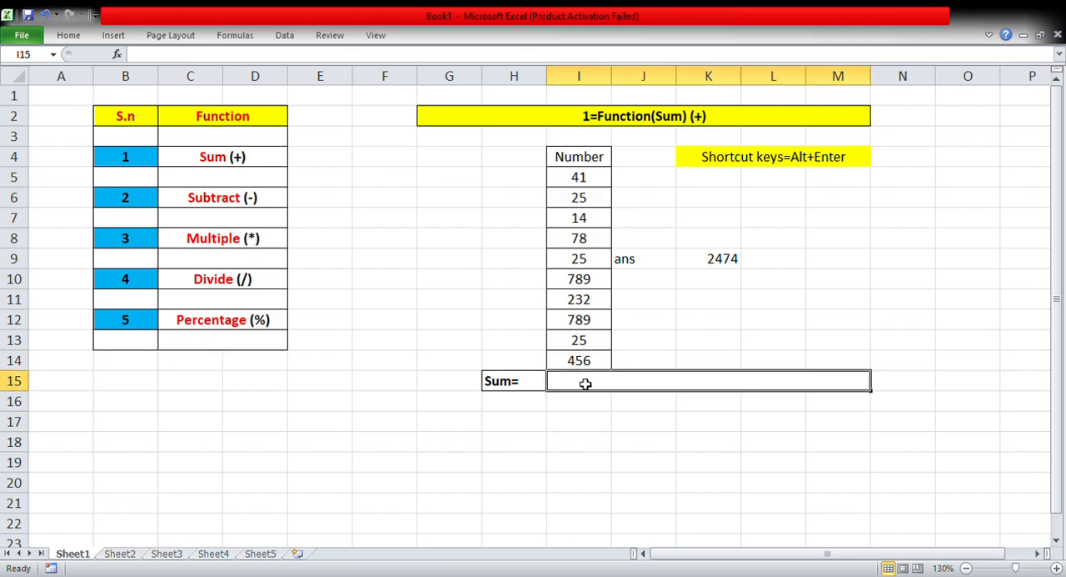
type("=")
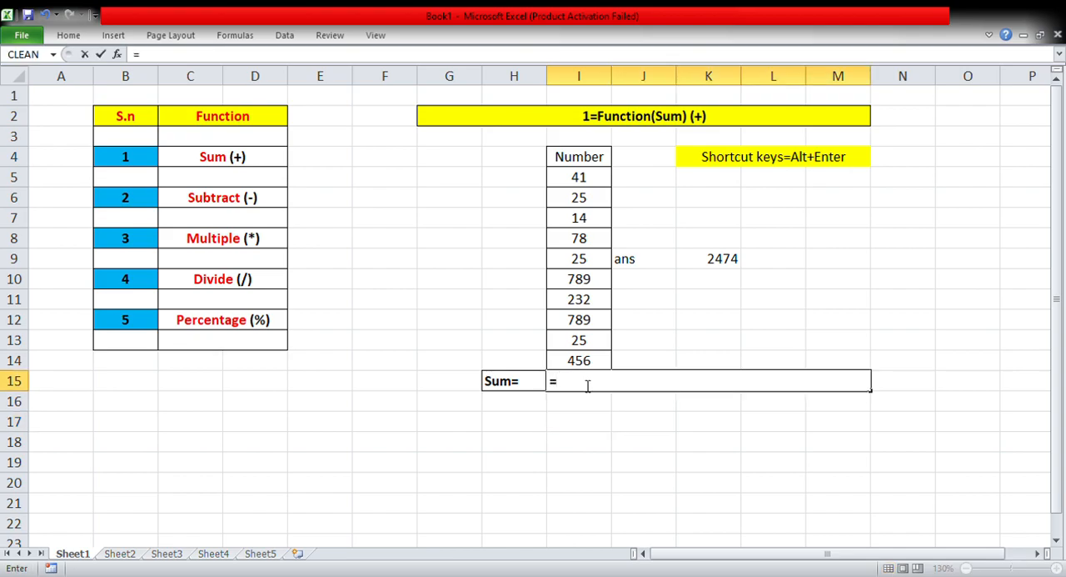
type("sum")
type("(")
left_click(597, 182)
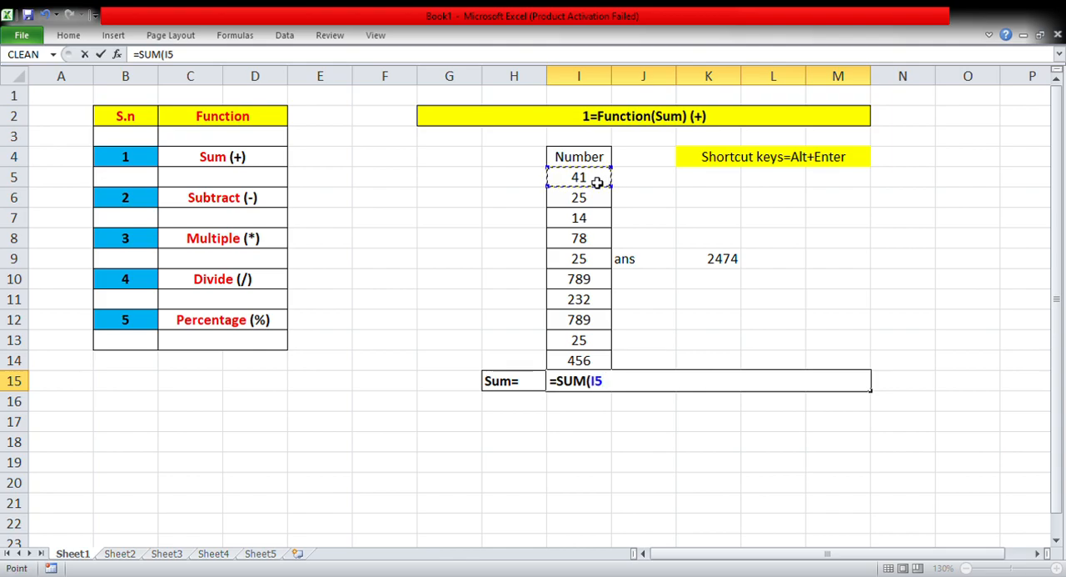
left_click_drag(598, 183, 596, 361)
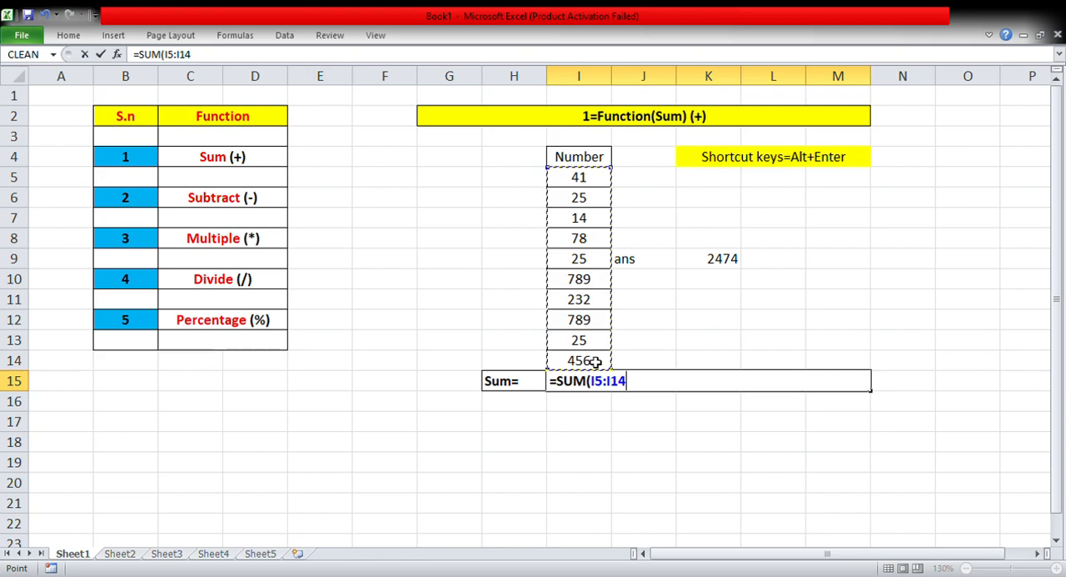
type(")")
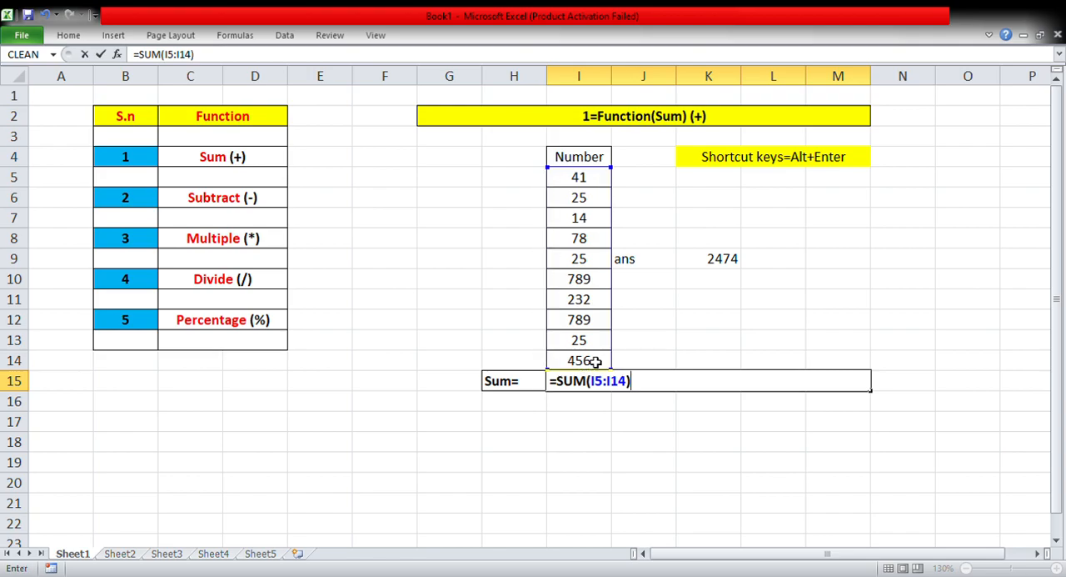
key("Return")
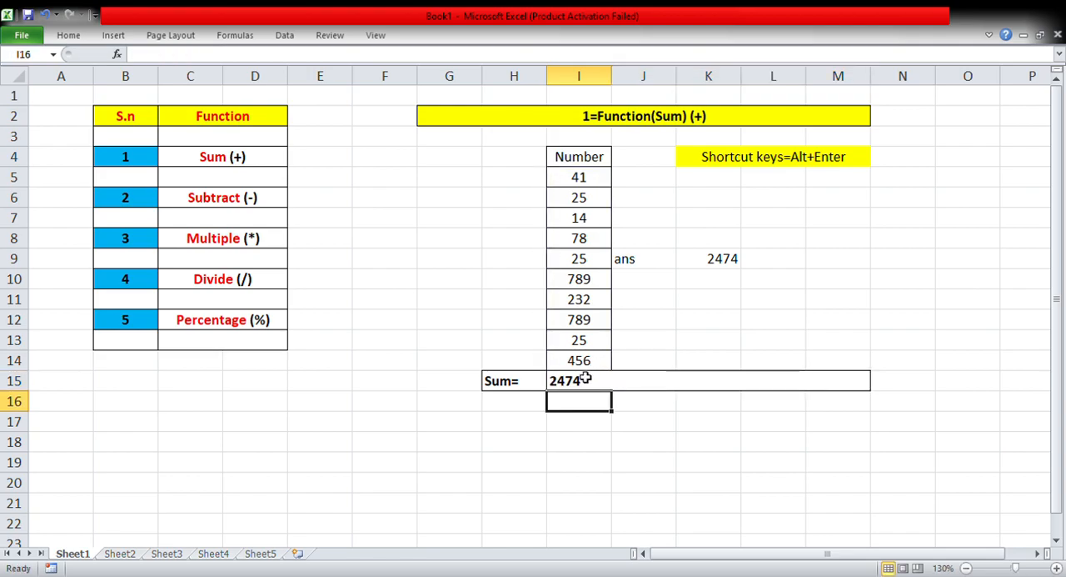
Clear the SUM formula from cell I15.
left_click(585, 381)
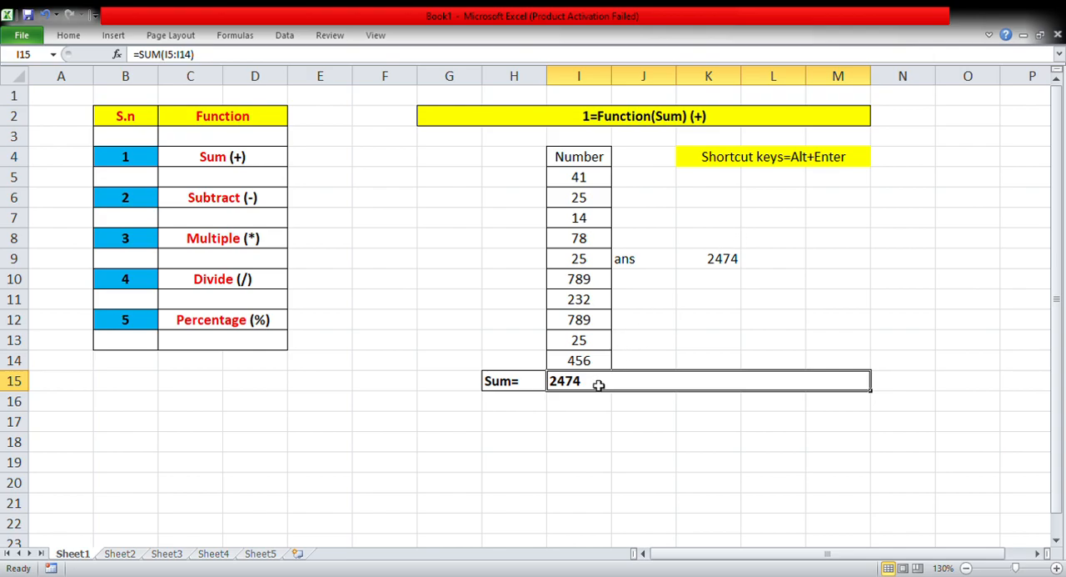
key("BackSpace")
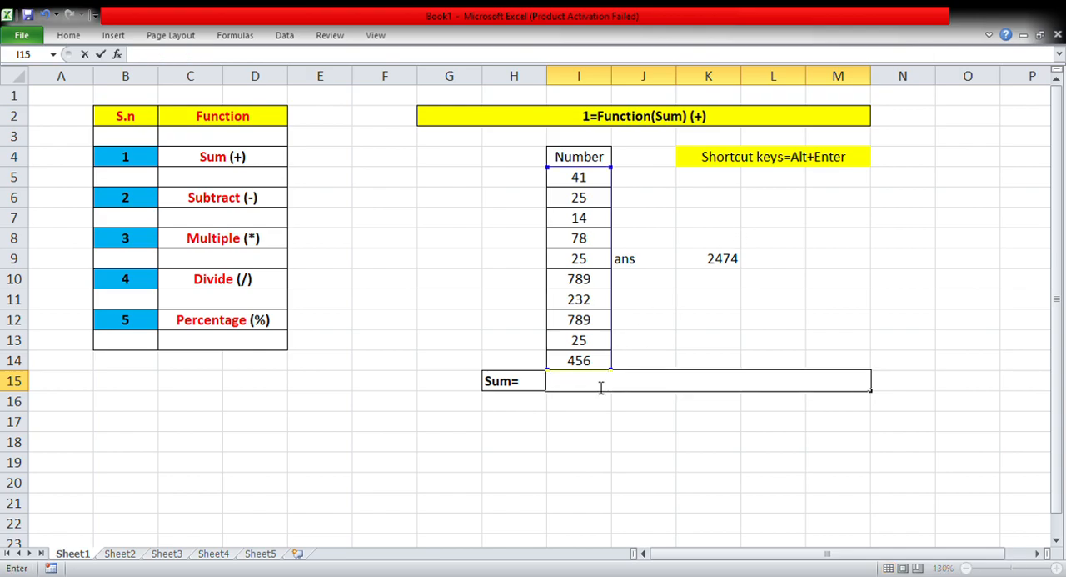
left_click(583, 441)
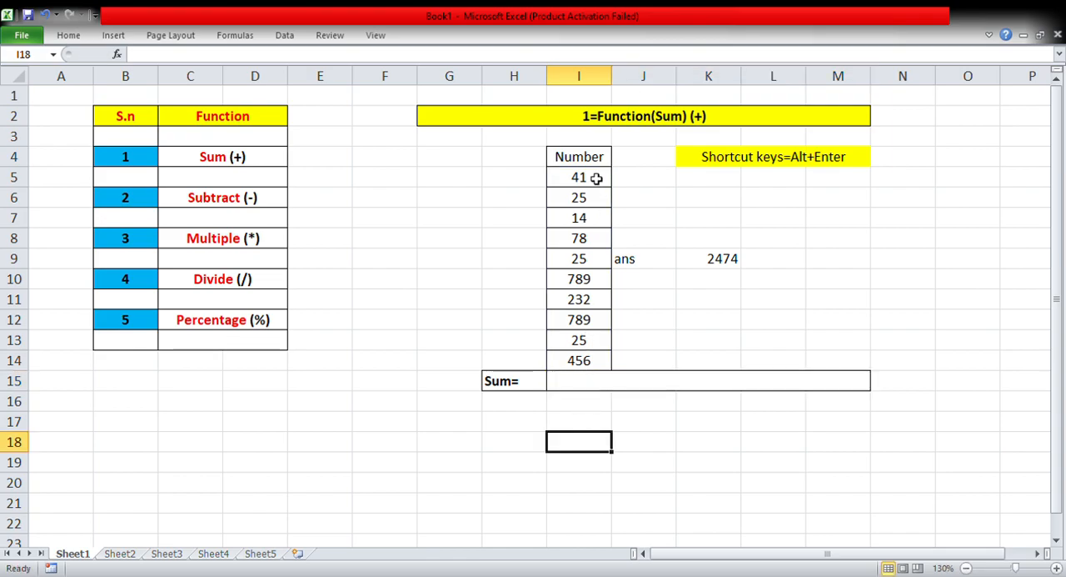
Total the numbers in I5:I14 in the Sum cell I15 using AutoSum.
left_click(586, 386)
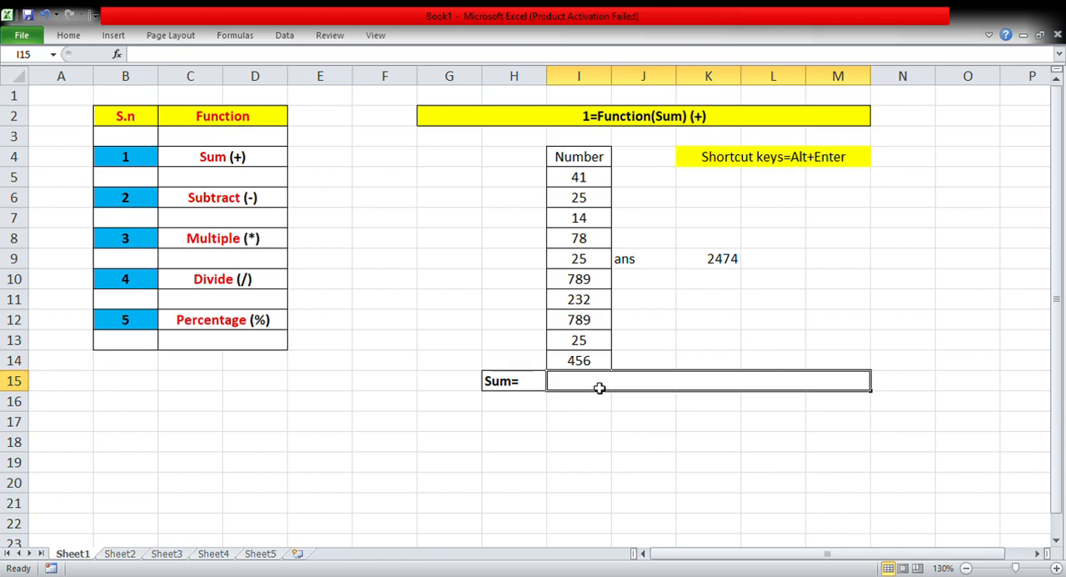
key("alt+equal")
key("alt+equal")
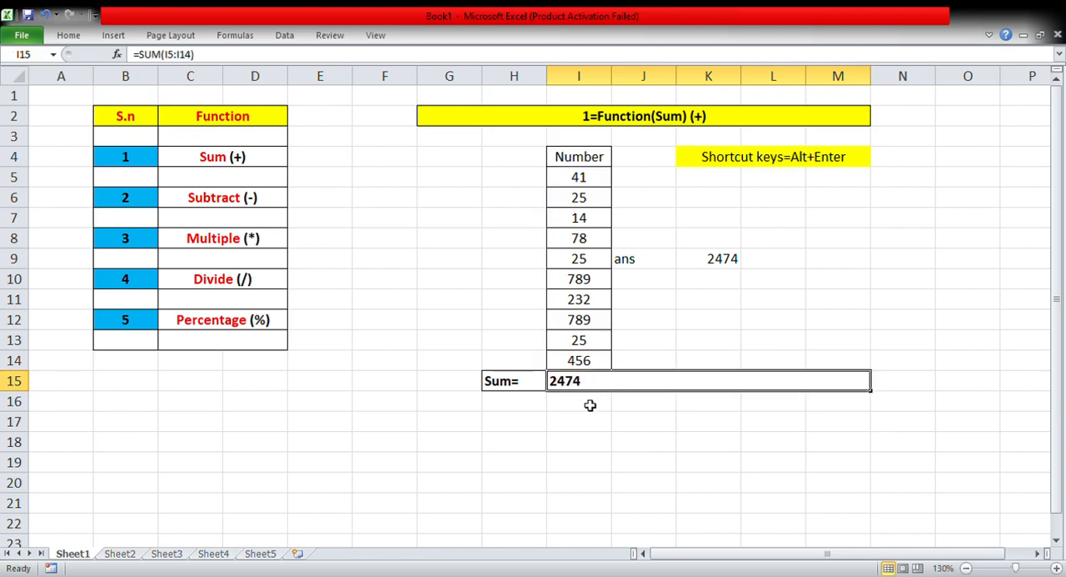
left_click(585, 406)
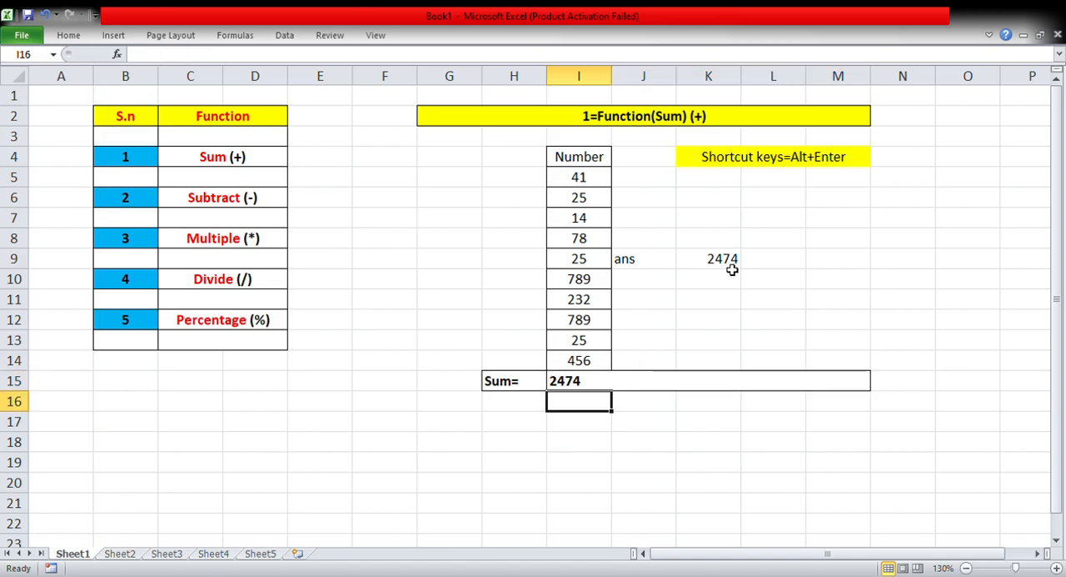
left_click(573, 424)
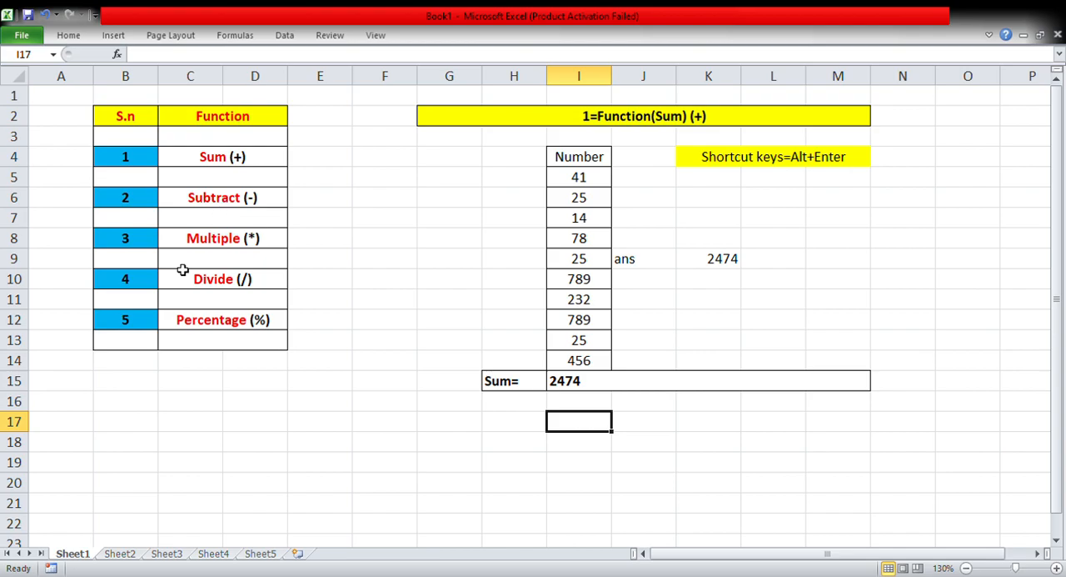
On Sheet2, enter the numbers 78 in I6 and 89 in I7 below the Number heading.
left_click(119, 554)
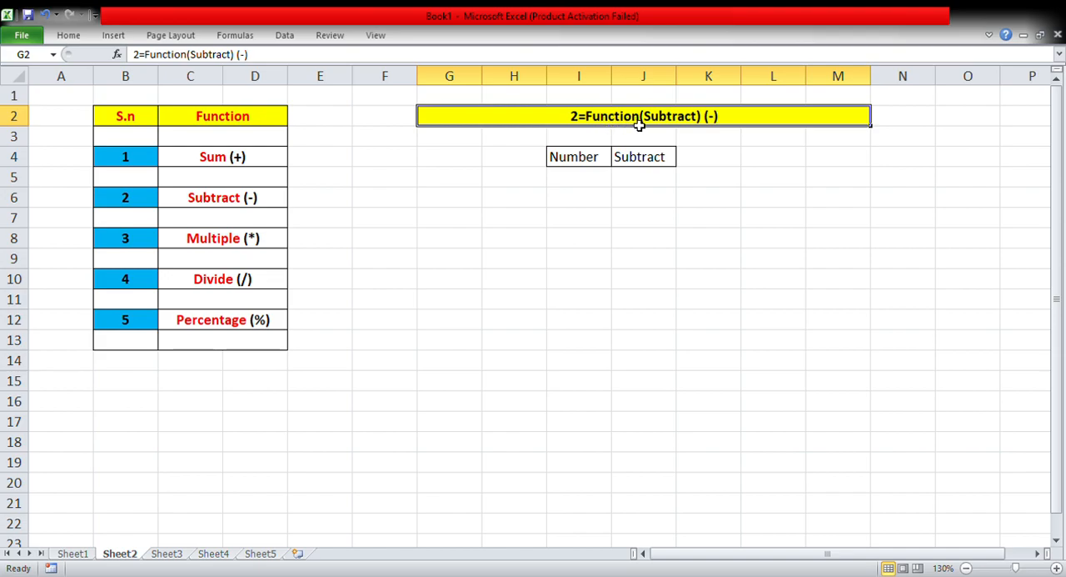
left_click(589, 207)
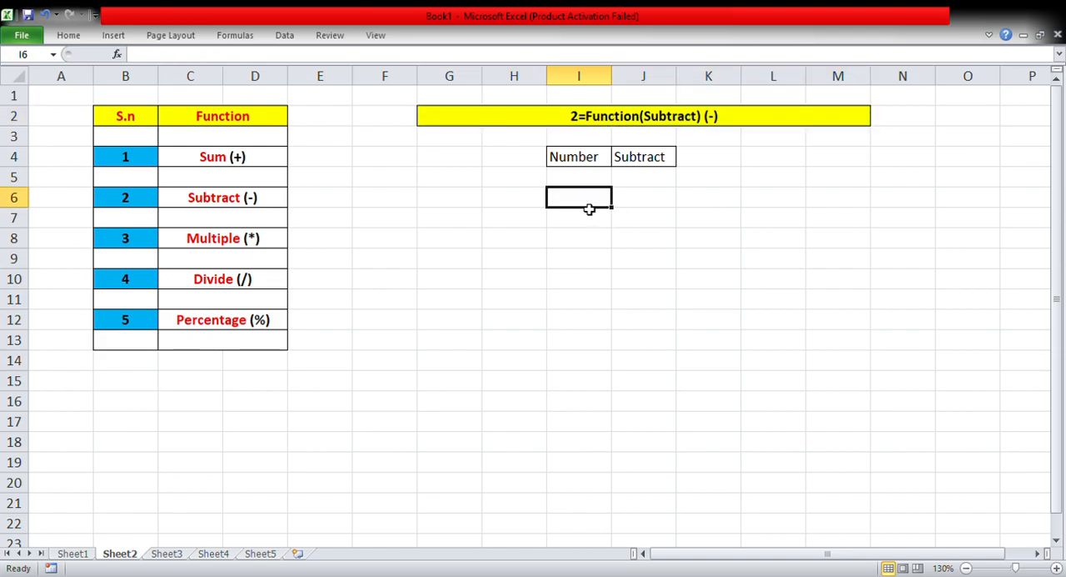
type("78")
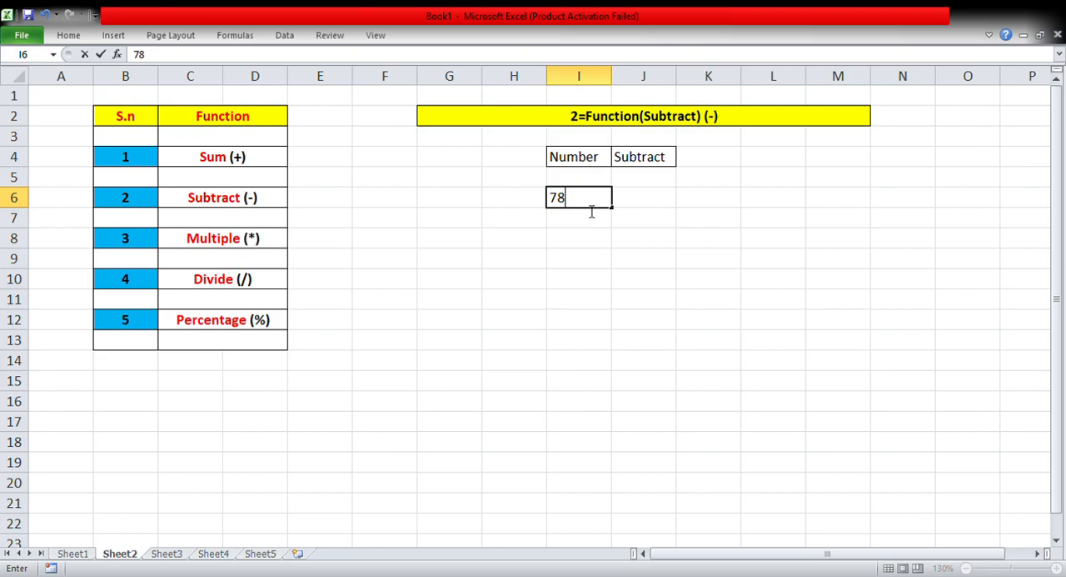
left_click(573, 230)
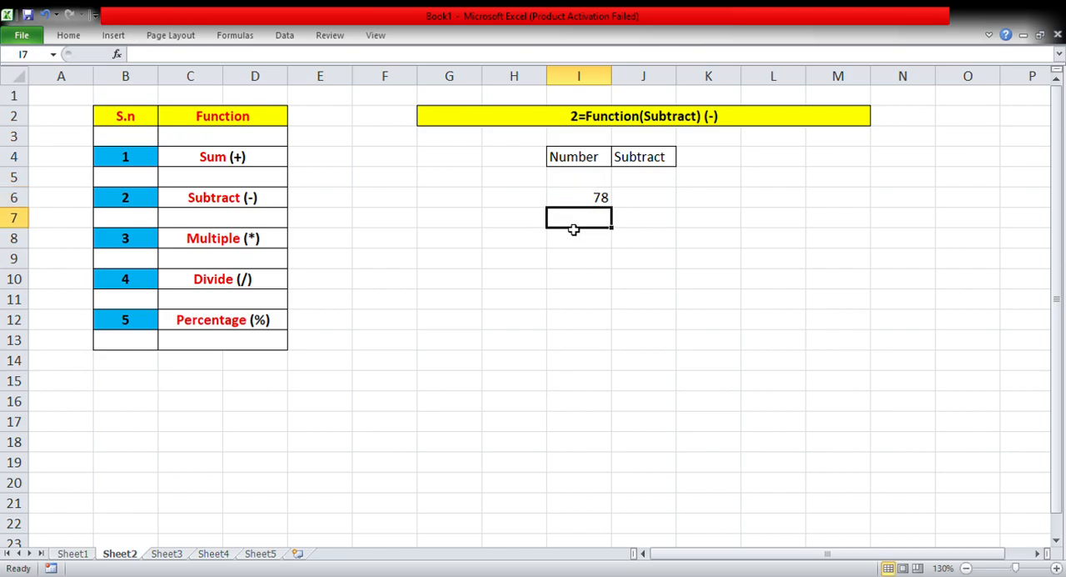
type("89")
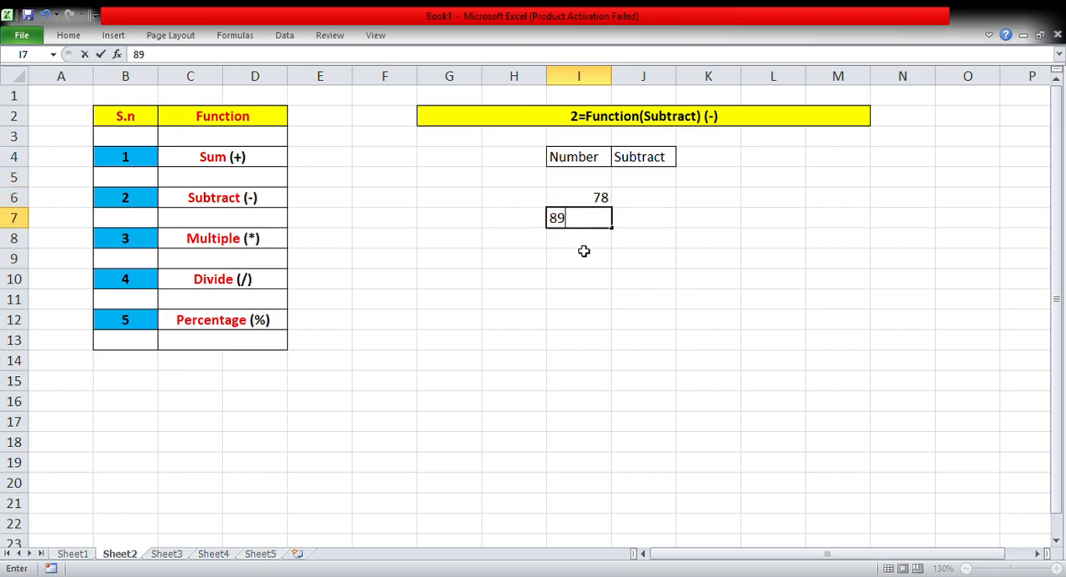
key("Return")
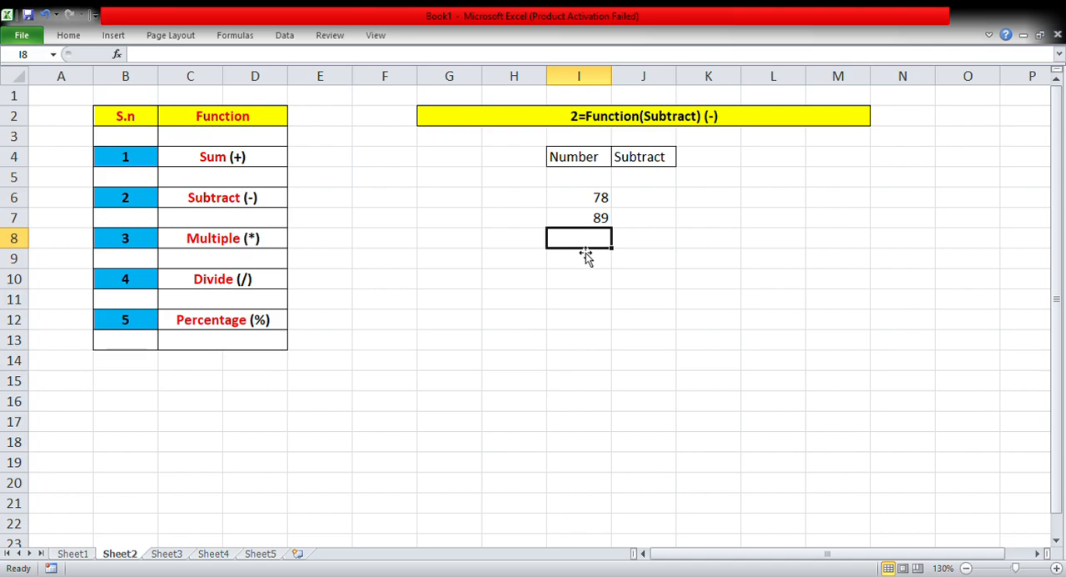
Enter the formula =I6-I7 in cell J6 under the Subtract heading.
left_click(655, 199)
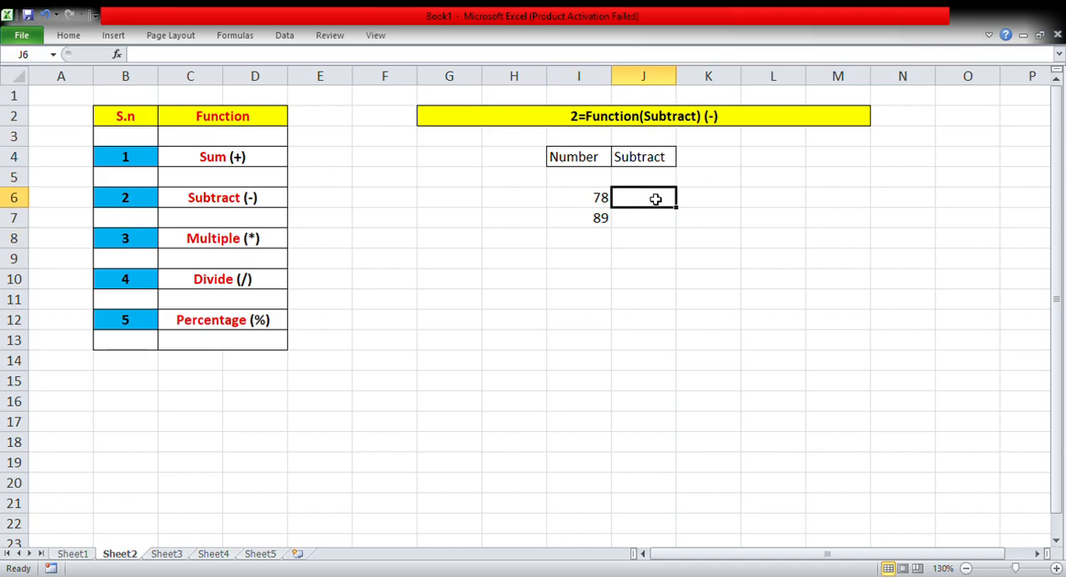
type("=")
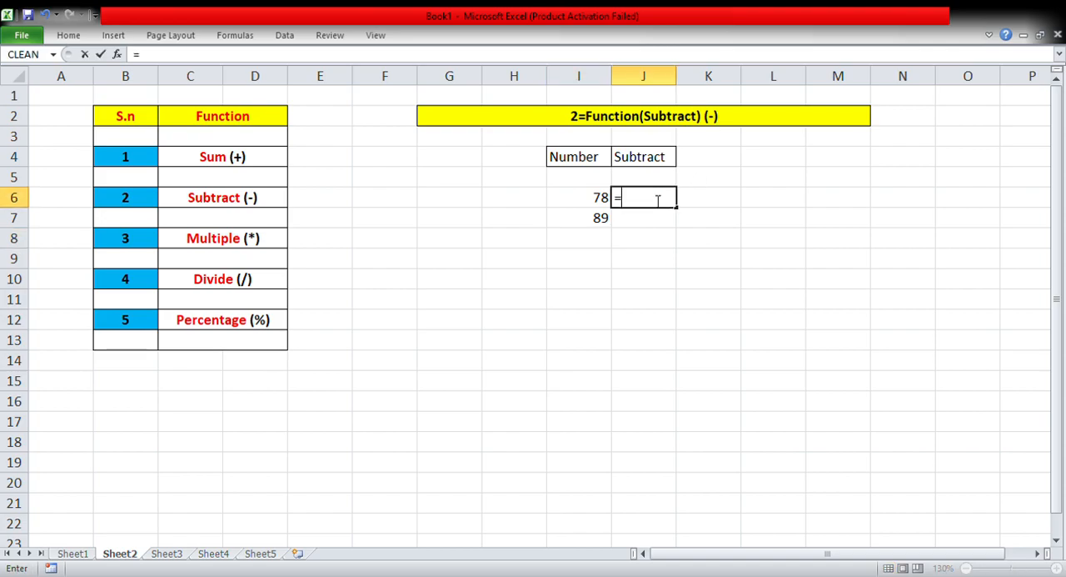
left_click(594, 204)
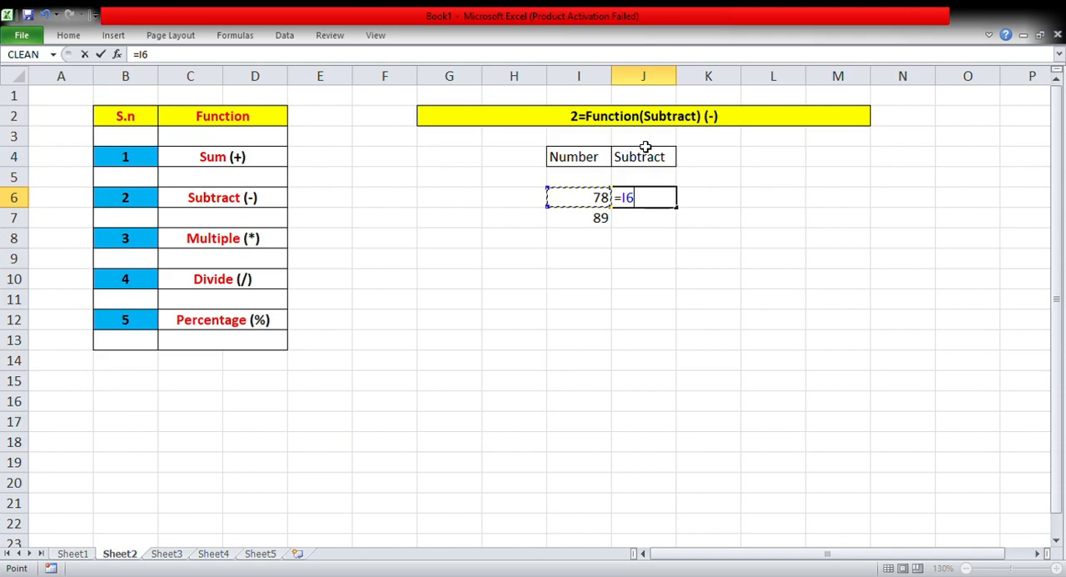
type("-")
left_click(600, 221)
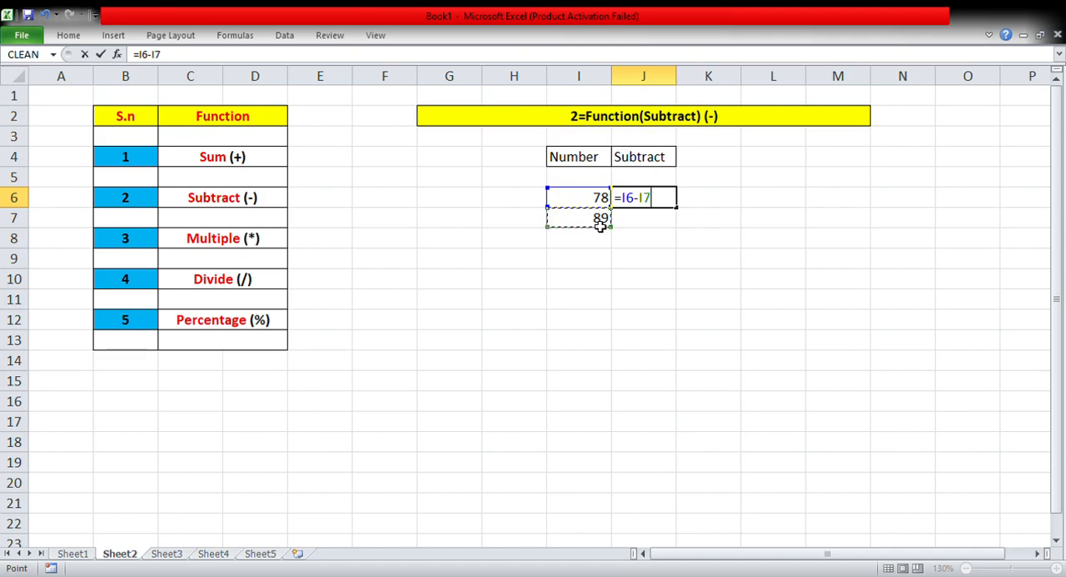
key("Return")
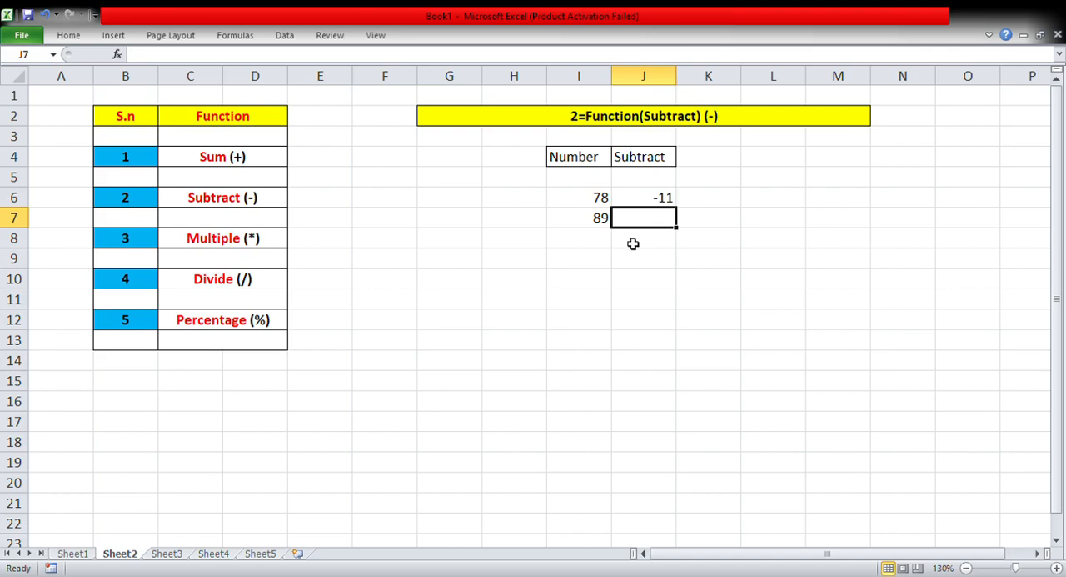
Enter a second pair of numbers, 89 in I9 and 47 in I10.
left_click(601, 262)
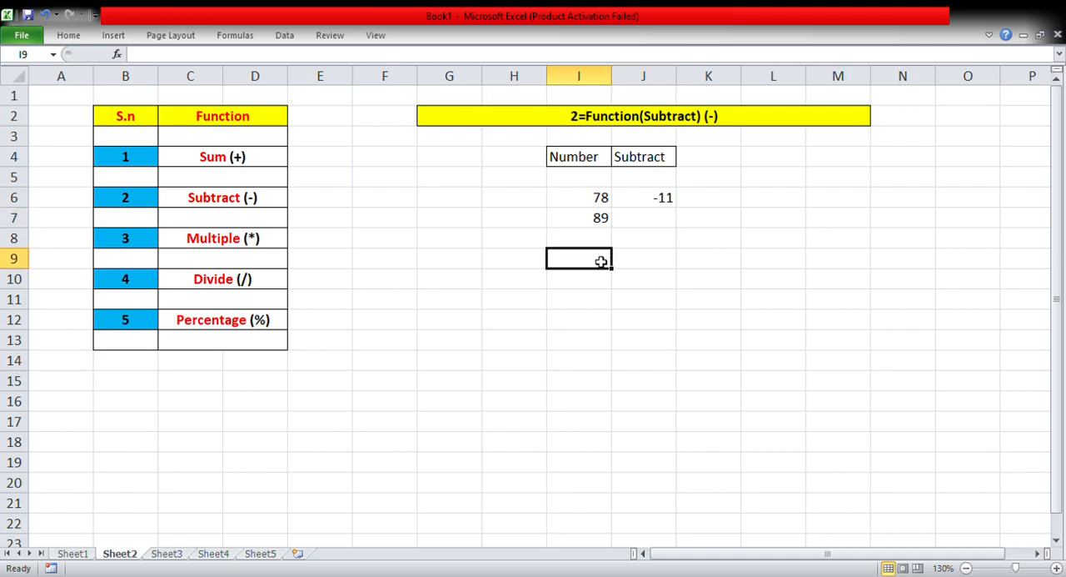
type("89")
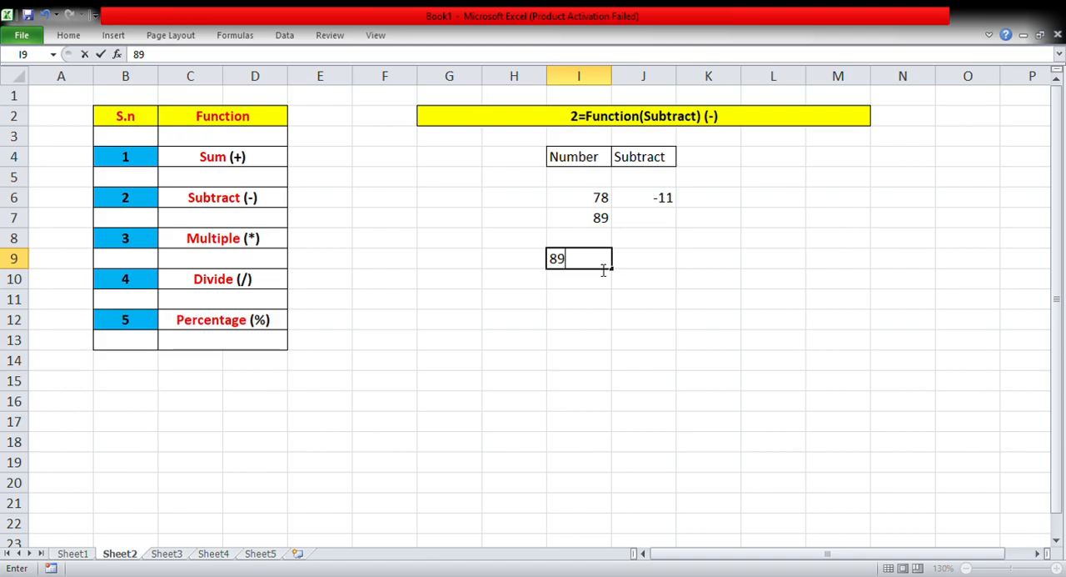
left_click(596, 287)
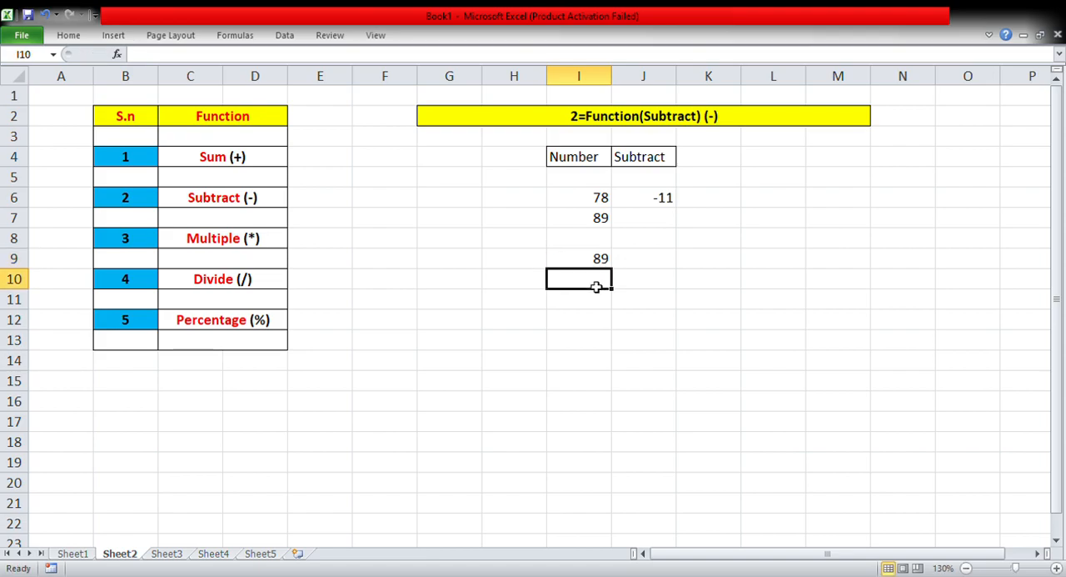
type("47")
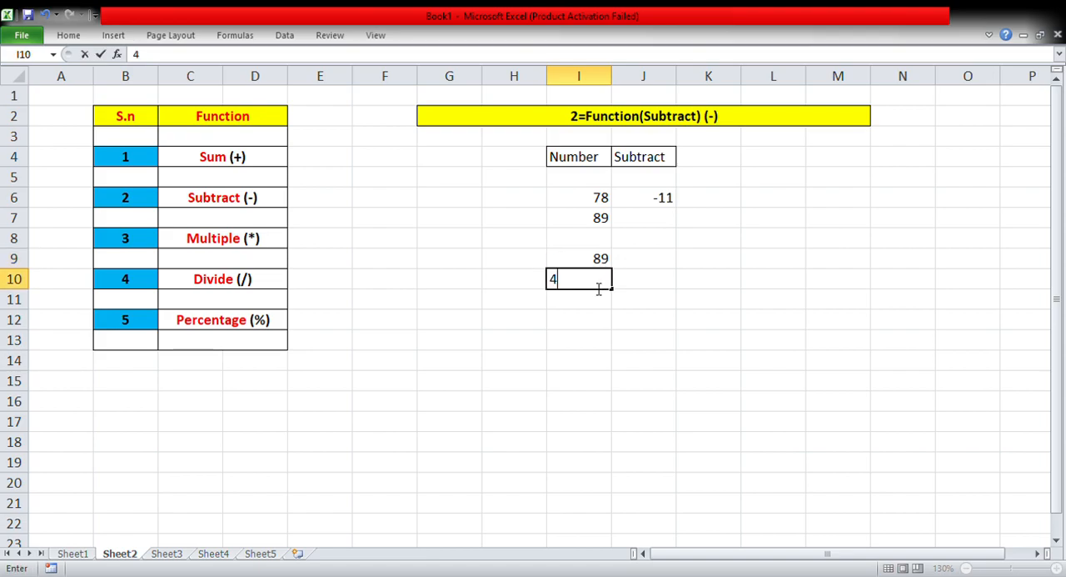
left_click(584, 343)
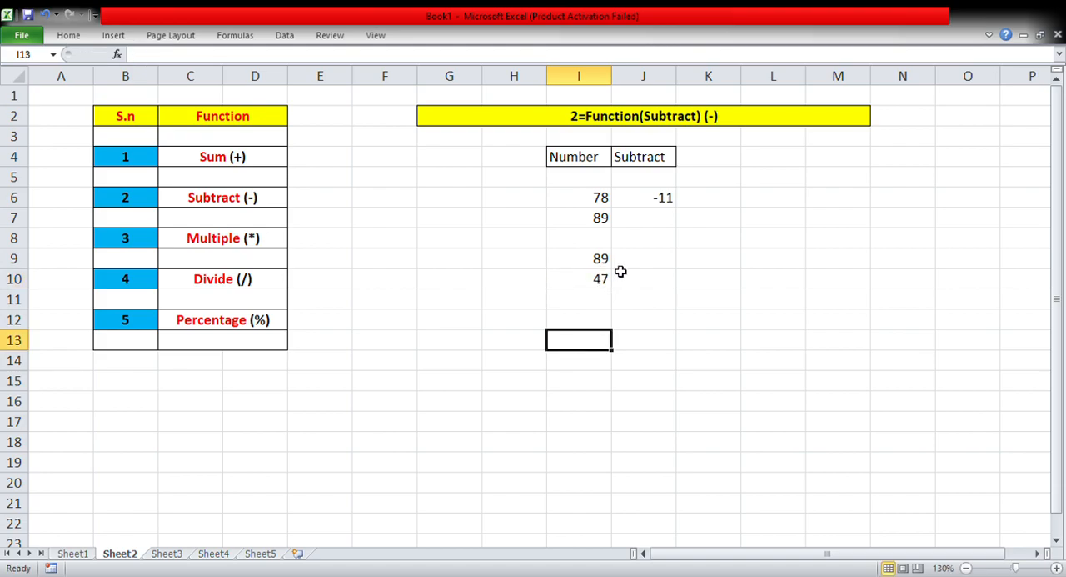
Enter the formula =I9-I10 in cell I11, directly below the second pair of numbers.
left_click(593, 304)
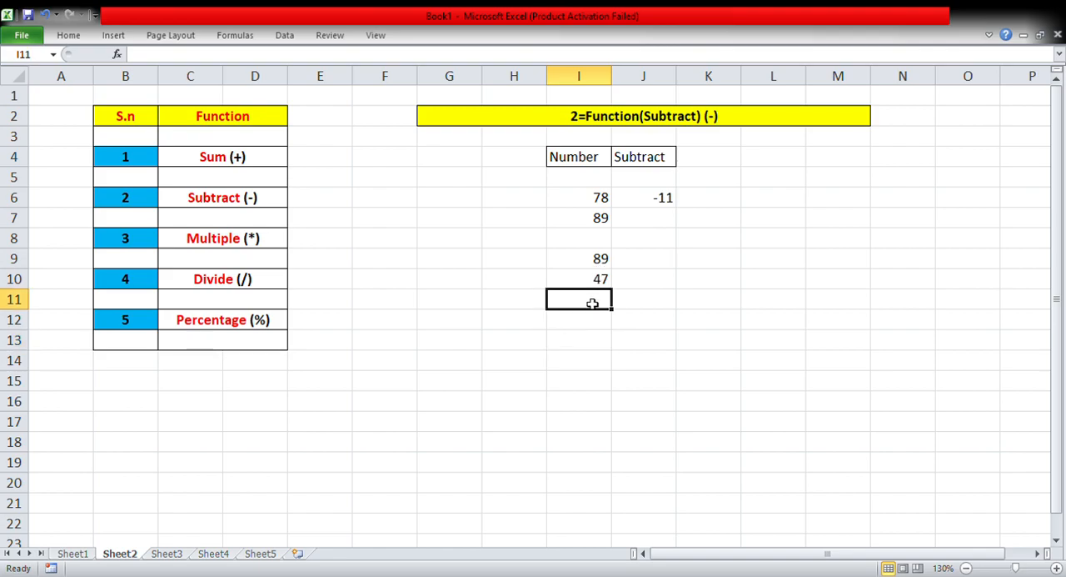
type("=")
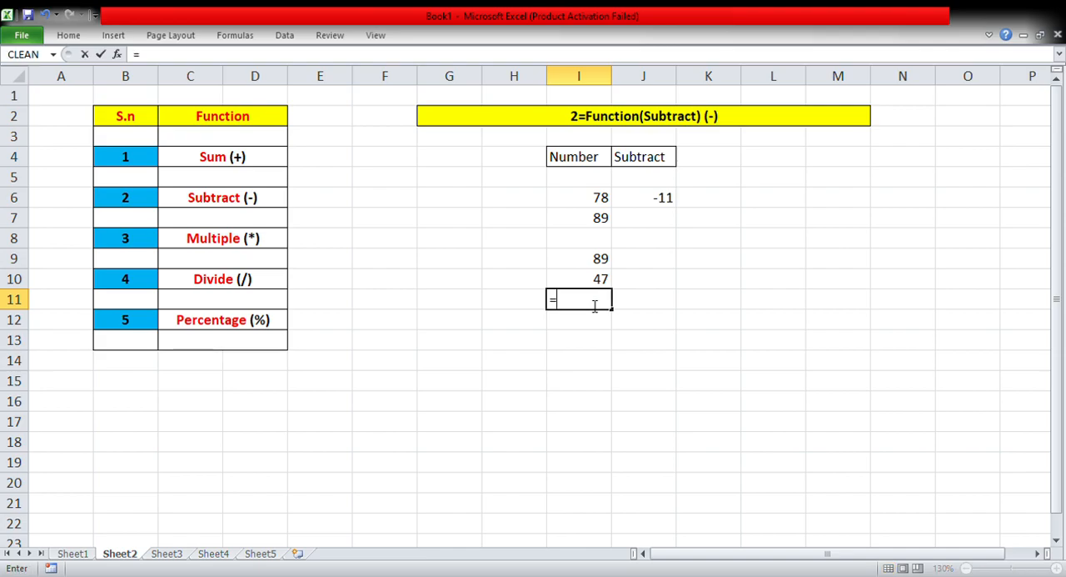
left_click(596, 265)
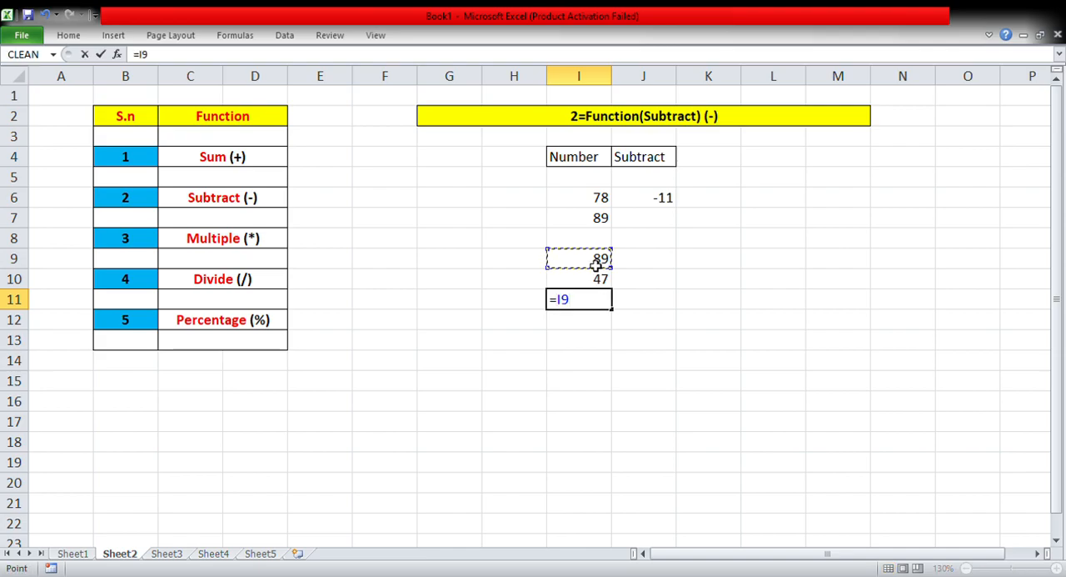
type("-")
left_click(591, 286)
key("Return")
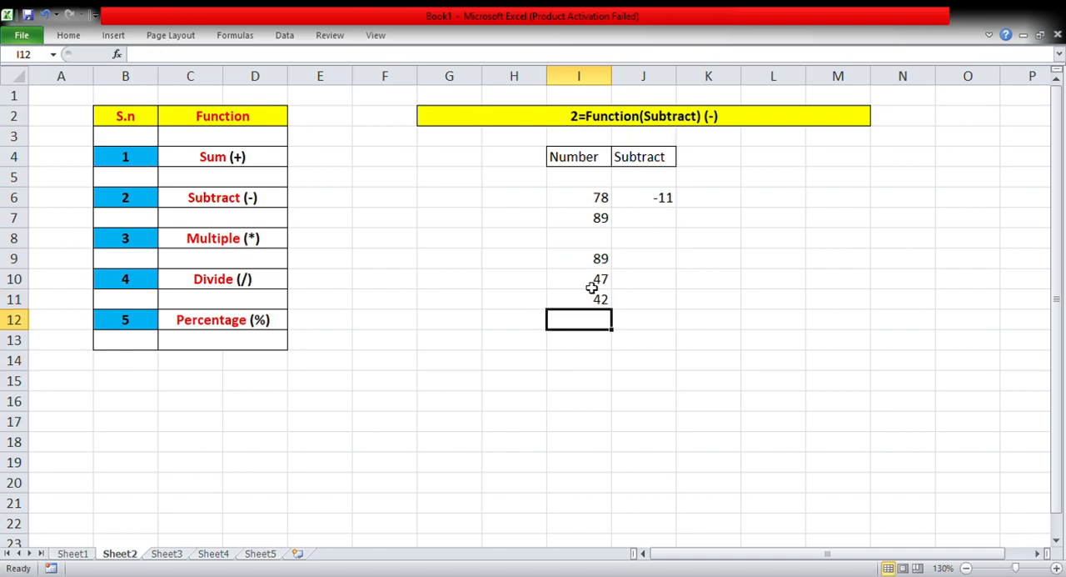
left_click(590, 300)
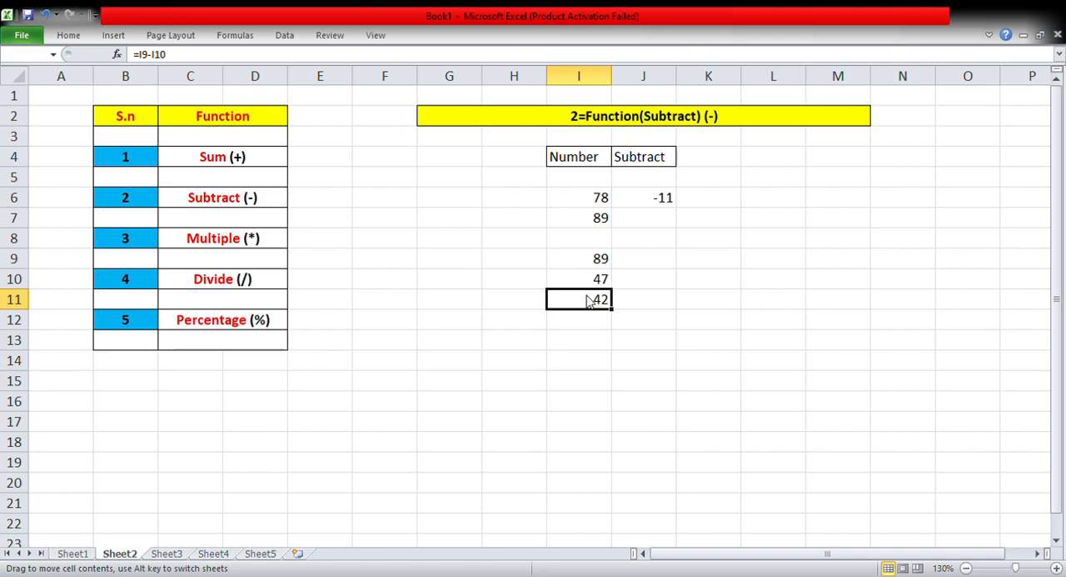
key("Return")
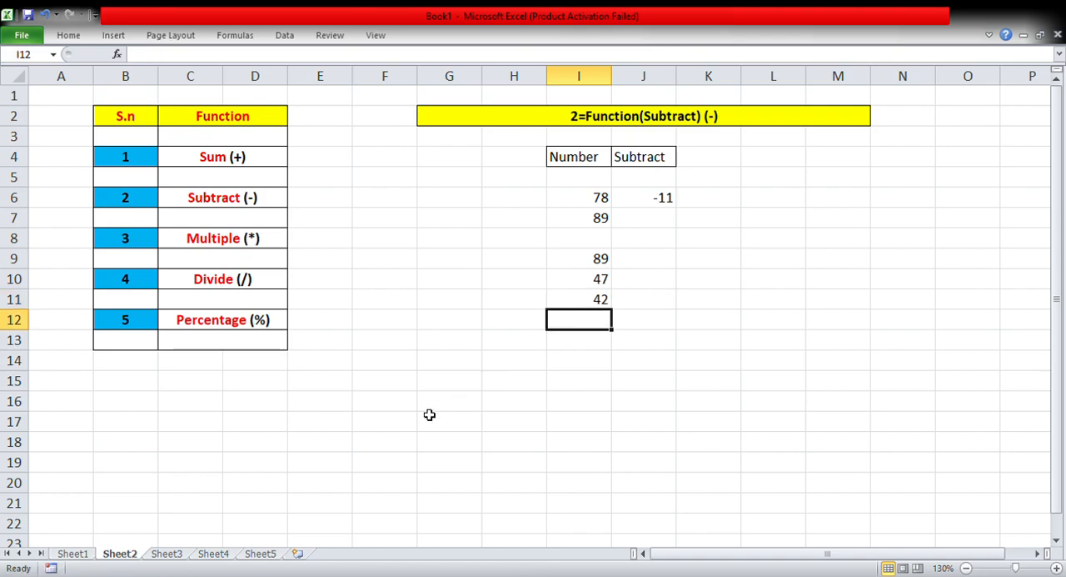
On Sheet3, enter the numbers 78, 41, 52, 44, 88 and 99 in cells J6 to J11.
left_click(166, 554)
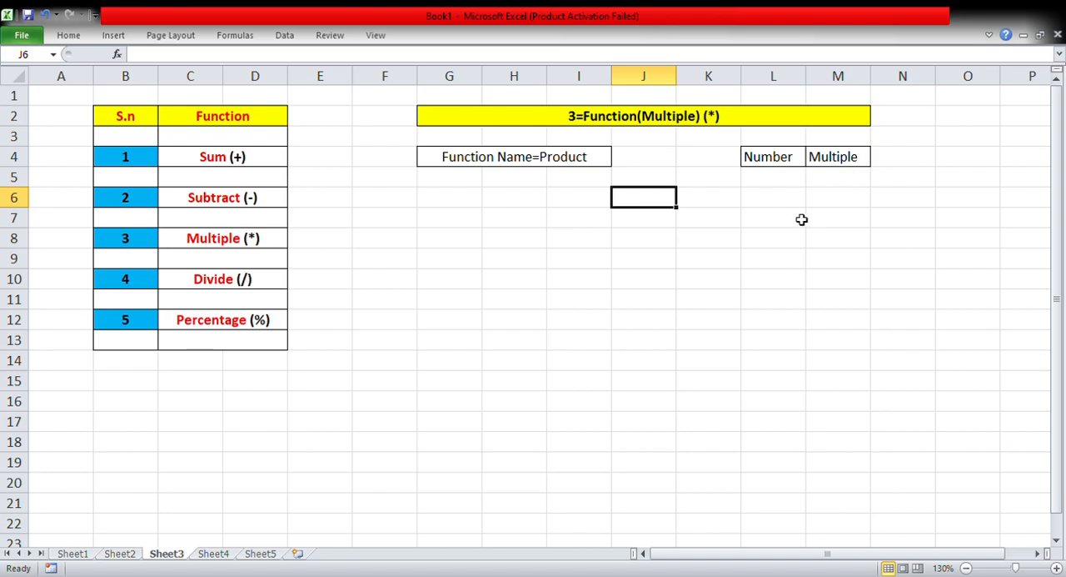
left_click(682, 205)
left_click(646, 208)
type("78")
key("Return")
type("41")
key("Return")
type("52")
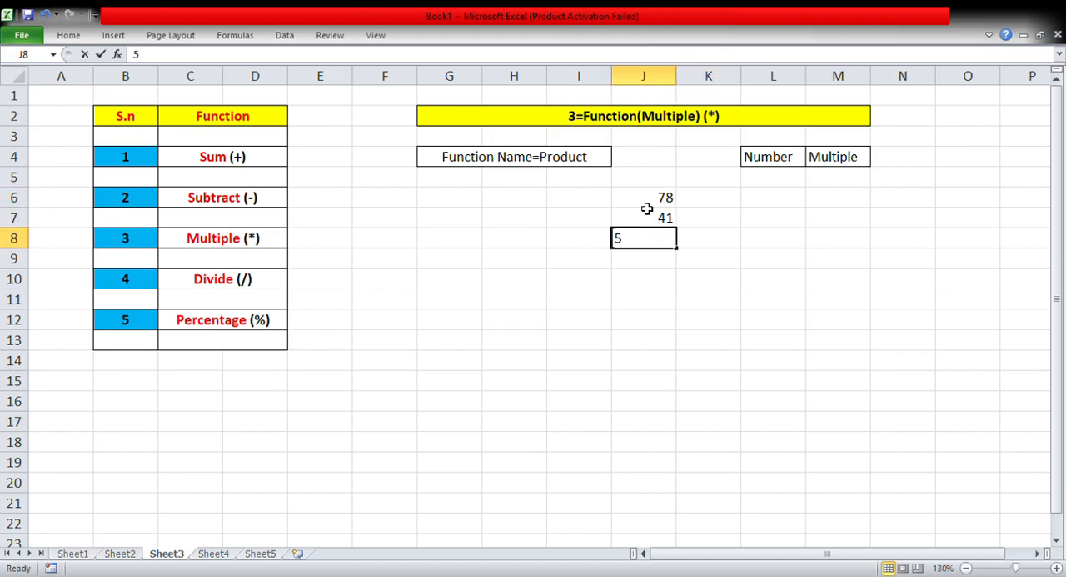
key("Return")
type("44")
key("Return")
type("88")
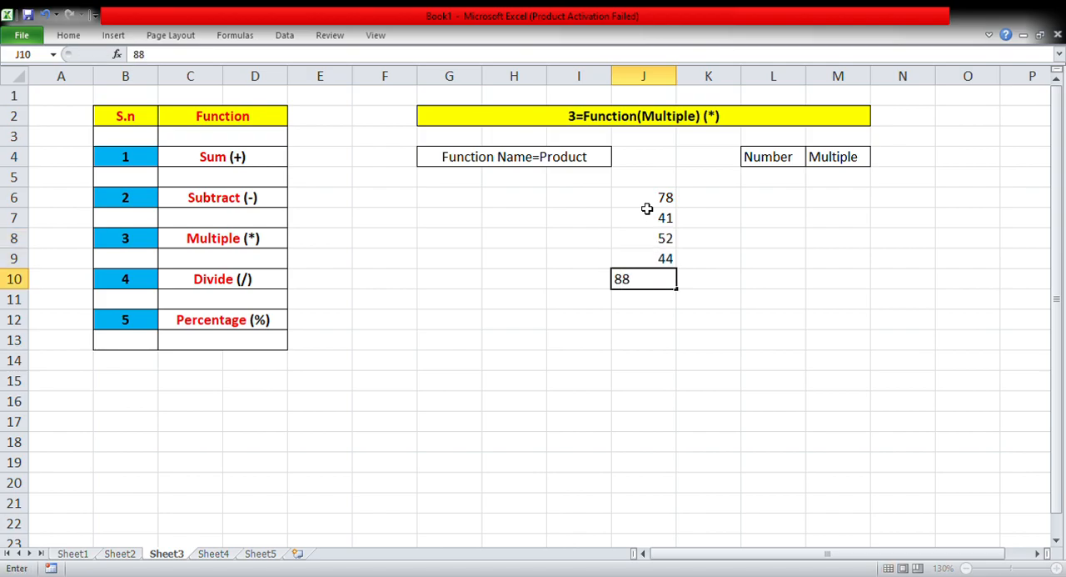
key("Return")
type("99")
left_click(572, 319)
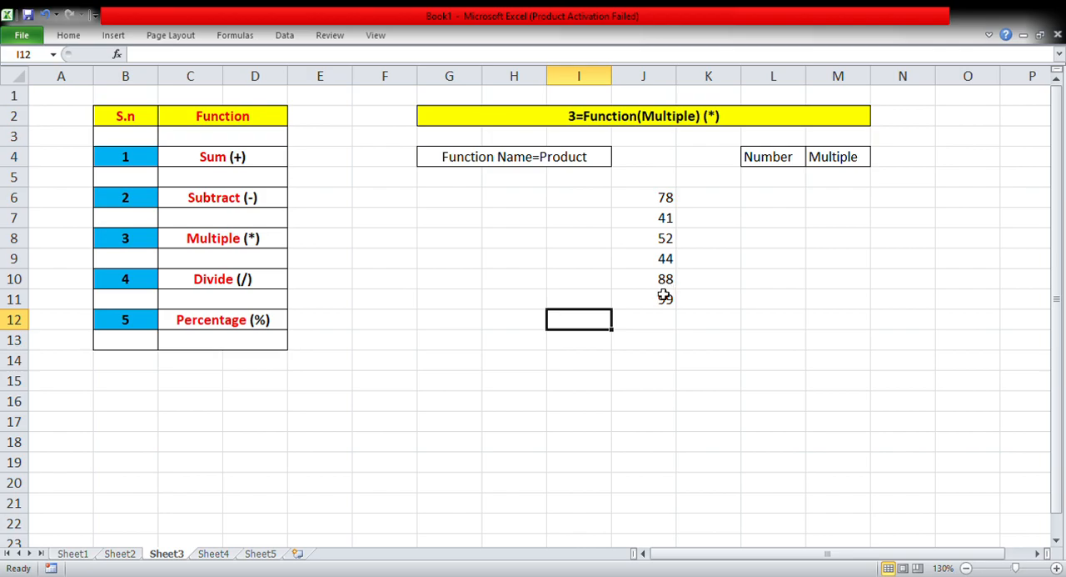
Multiply the six numbers in cell J12 with the formula =J6*J7*J8*J9*J10*J11.
left_click(644, 327)
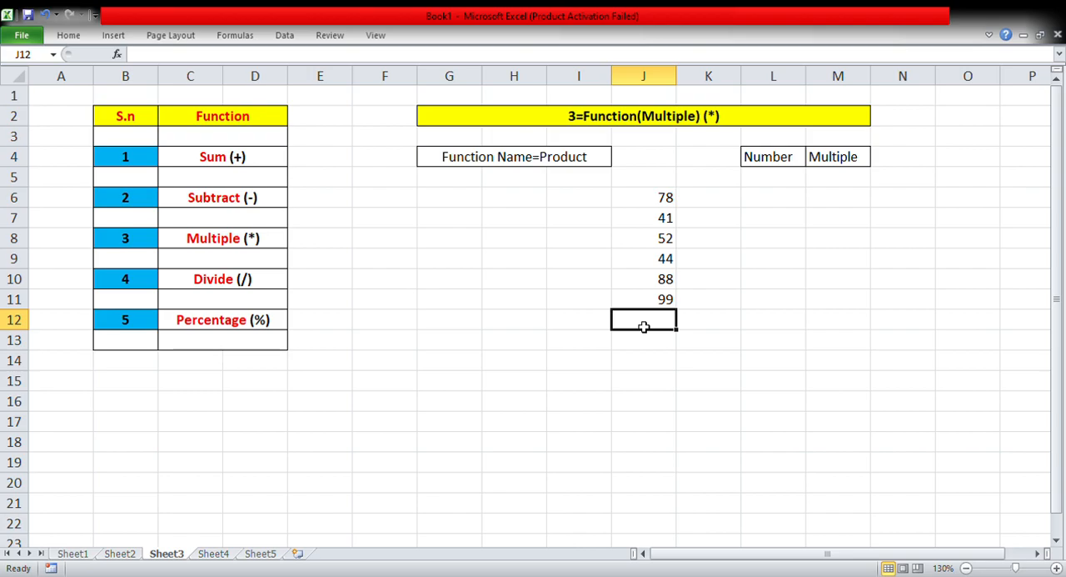
type("=")
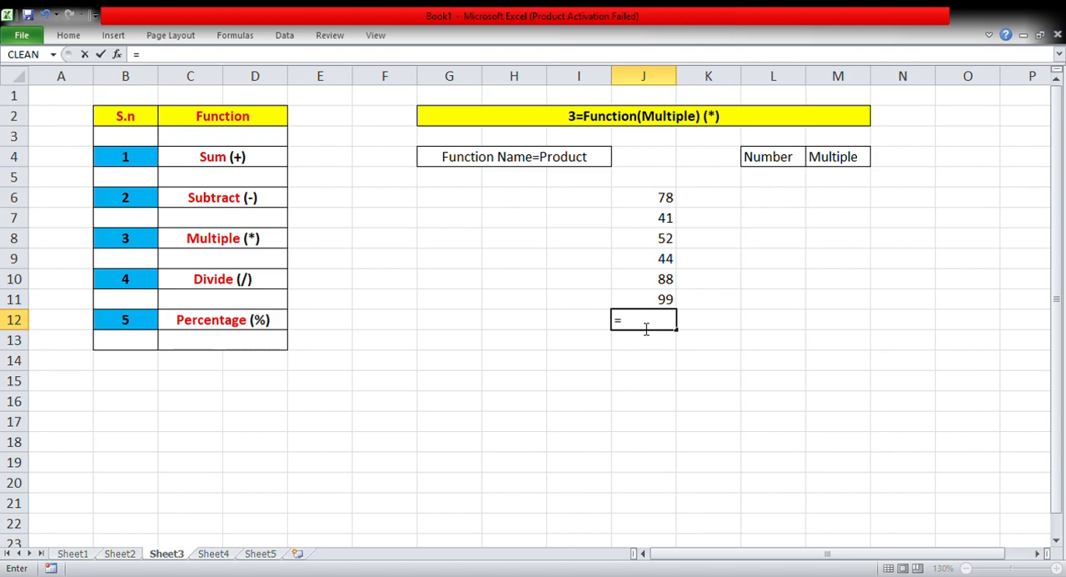
left_click(654, 198)
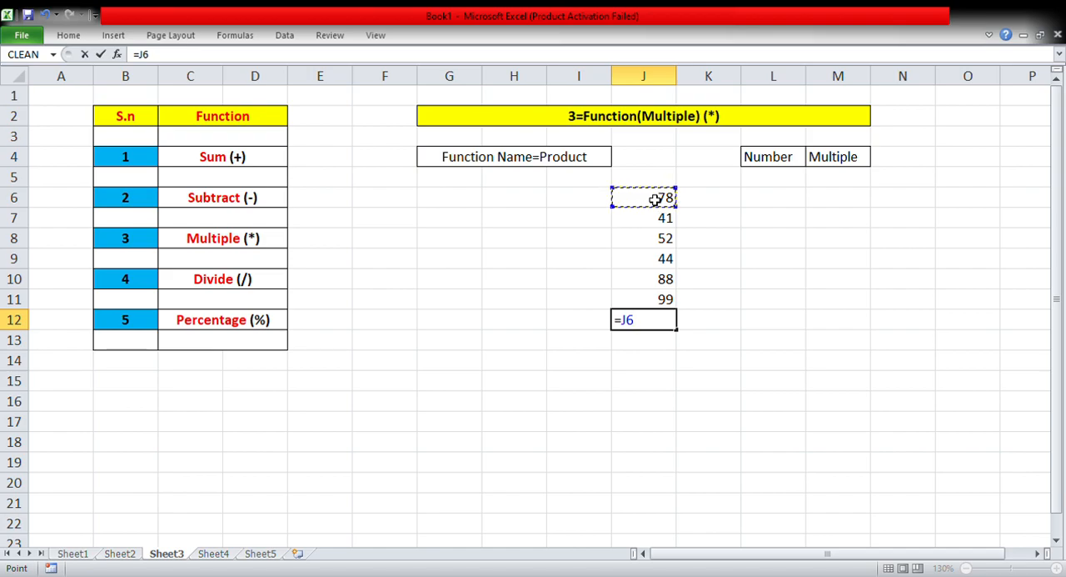
type("*")
left_click(652, 225)
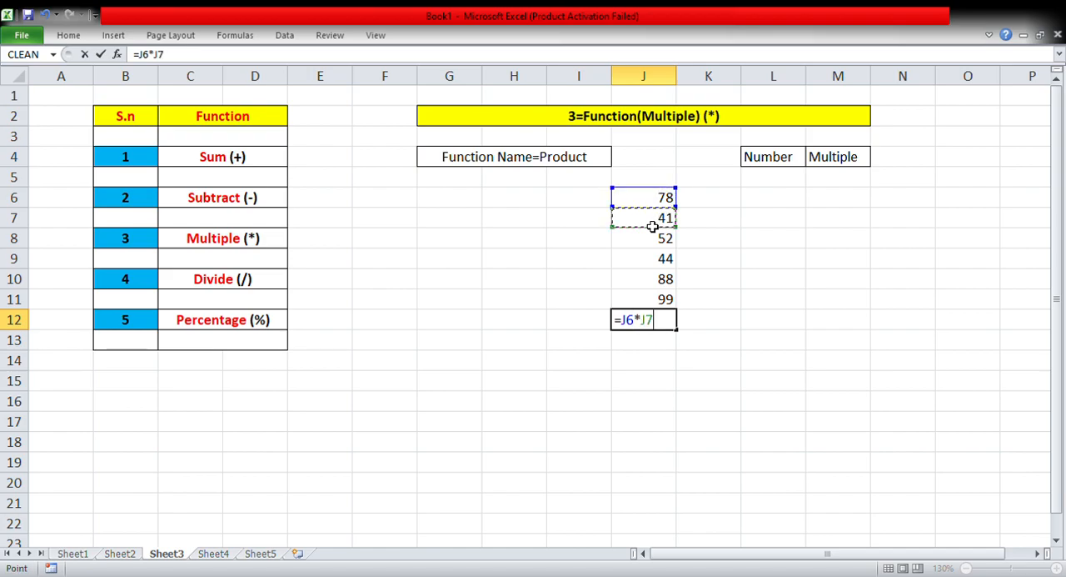
type("*")
left_click(653, 247)
type("*")
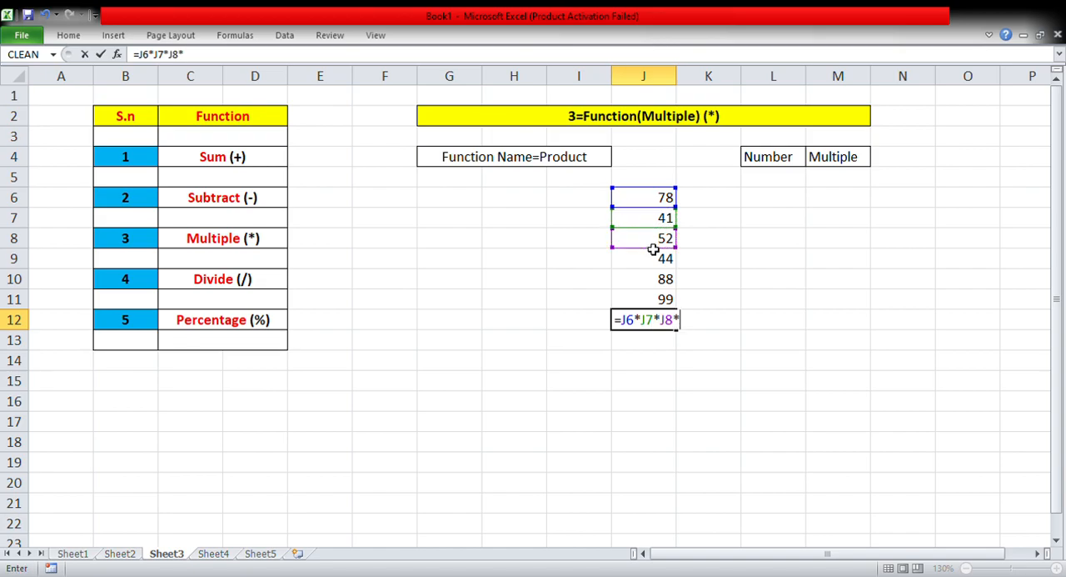
left_click(654, 267)
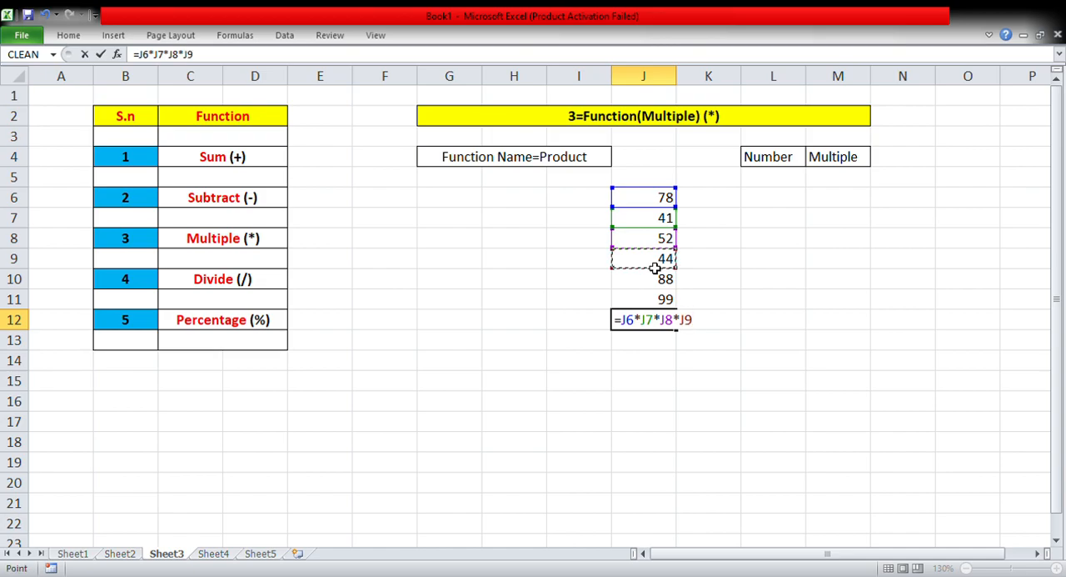
type("*")
left_click(654, 287)
type("*")
left_click(656, 305)
key("Return")
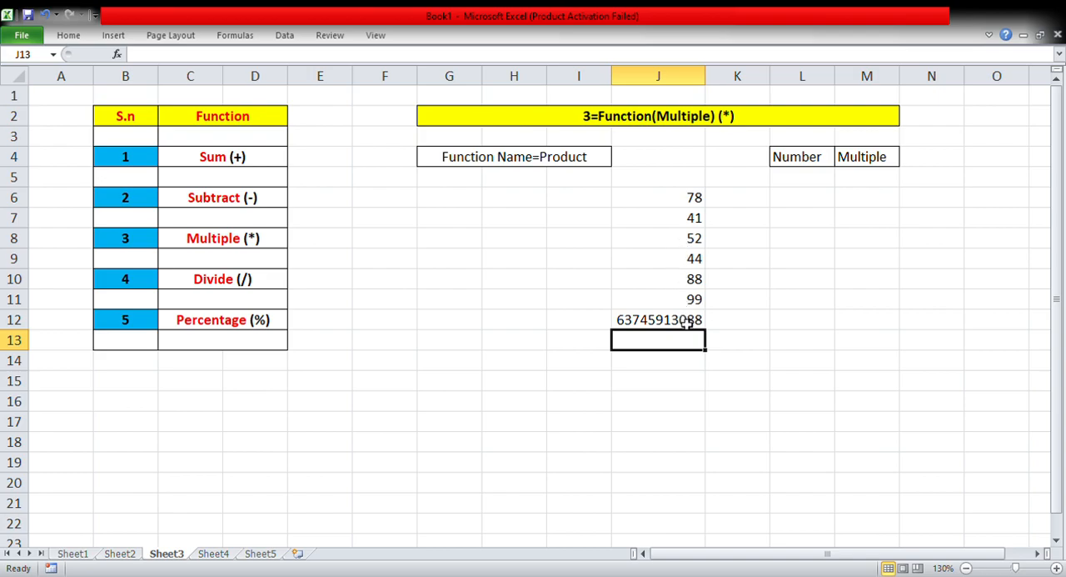
left_click(682, 324)
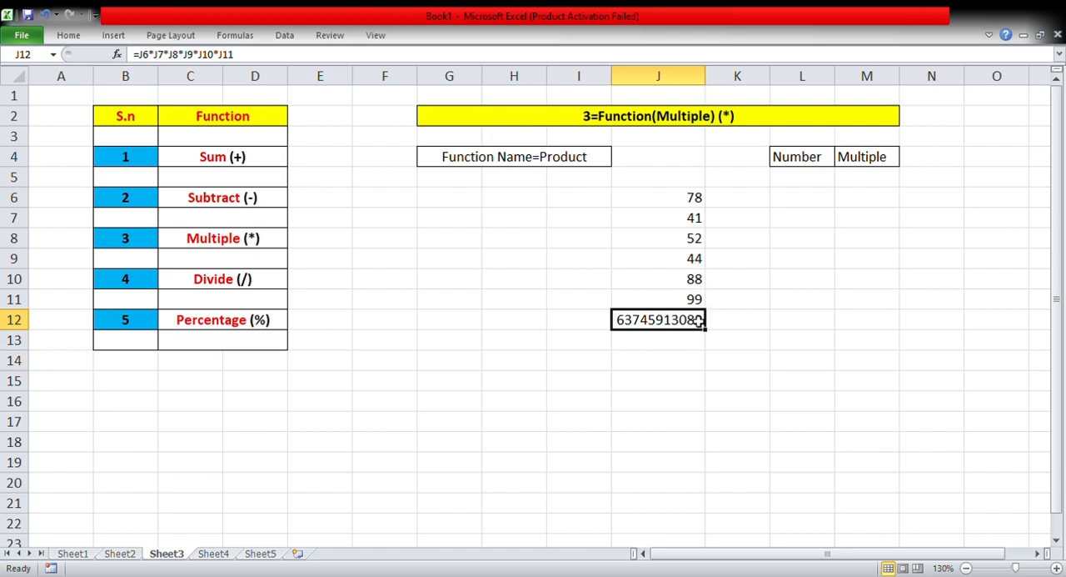
left_click(668, 347)
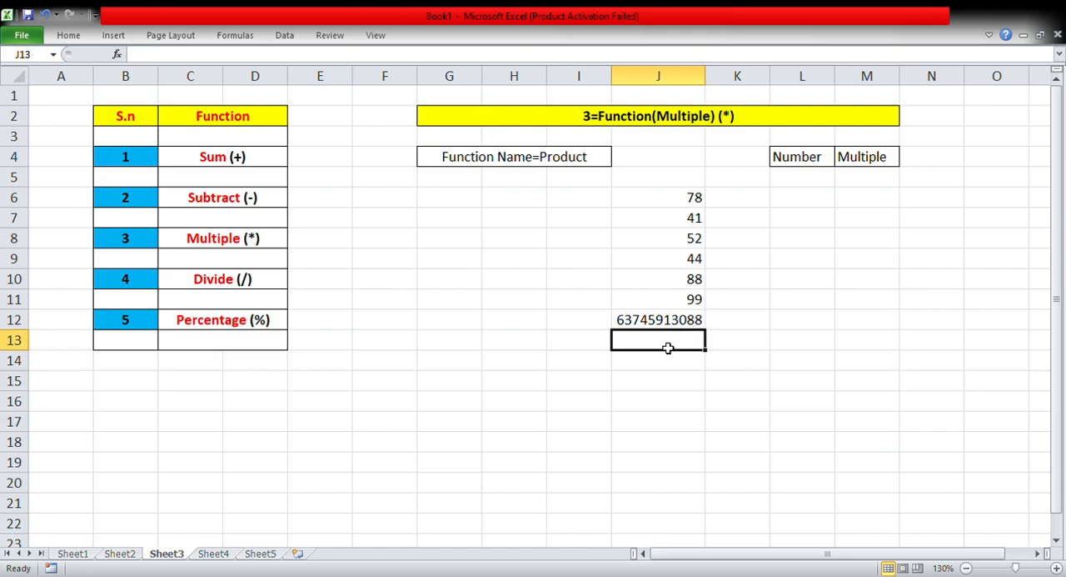
Multiply the same six numbers with the formula =PRODUCT(J6:J11) in cell J13 and compare it with the formula in J12.
type("=")
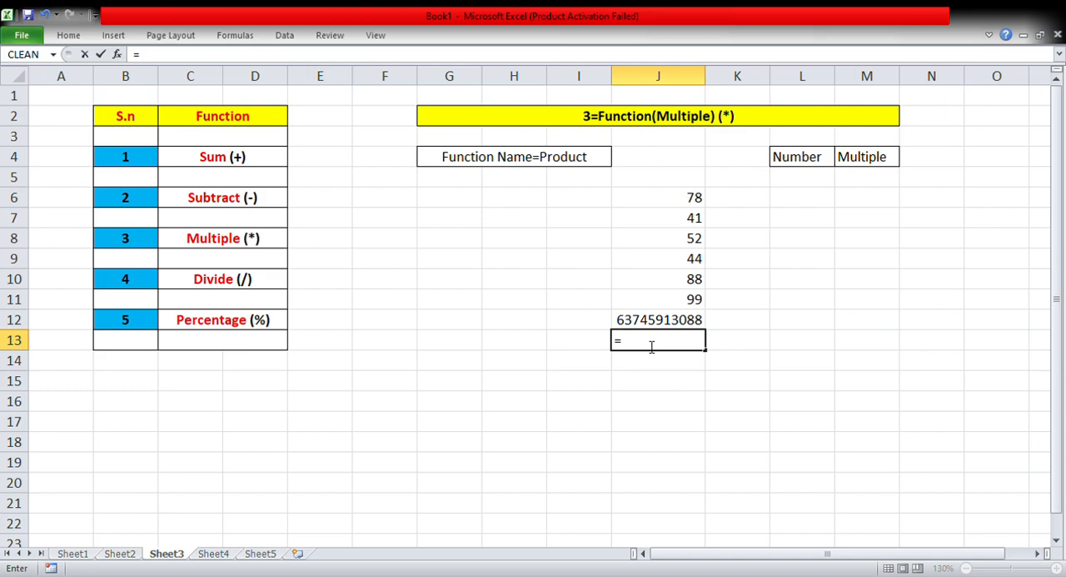
type("prod")
type("uct")
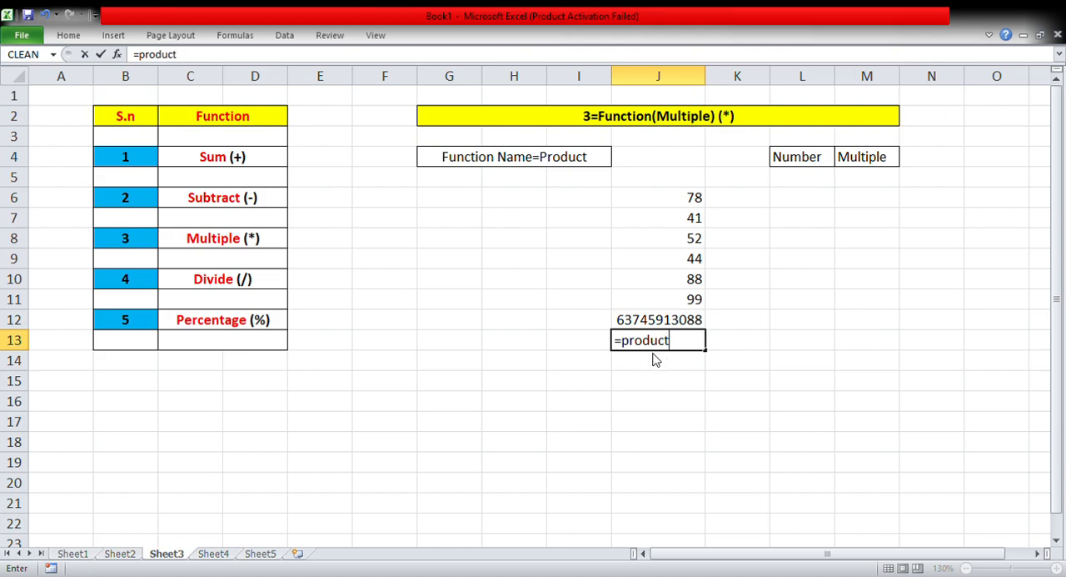
key("Tab")
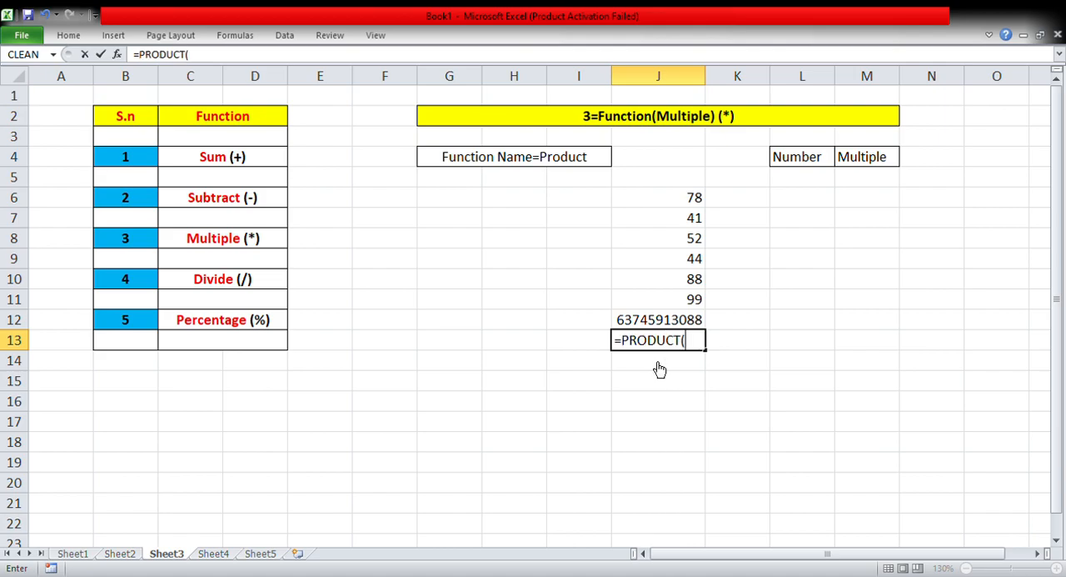
left_click(687, 198)
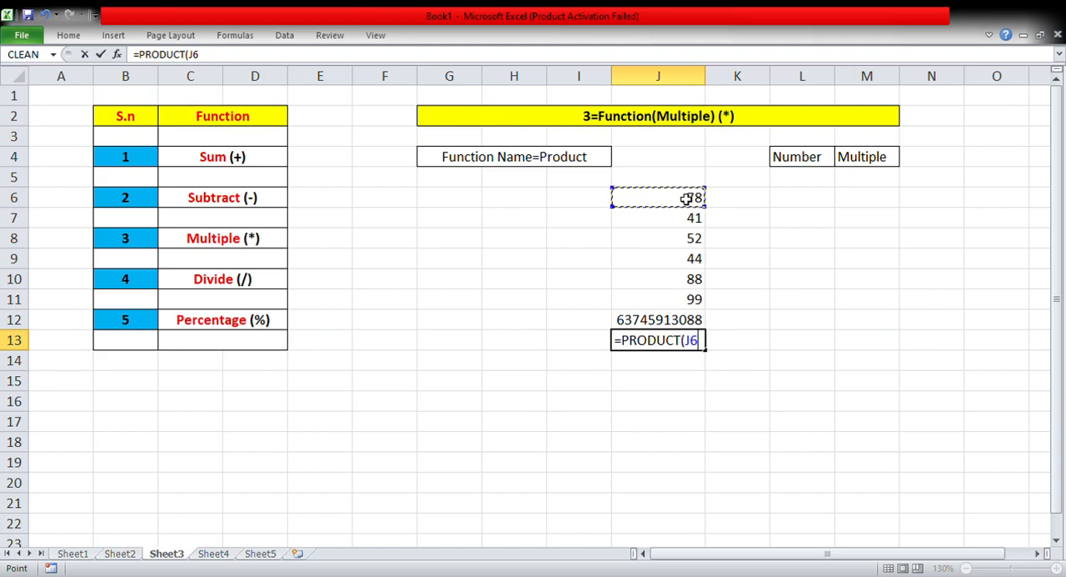
left_click_drag(686, 198, 683, 297)
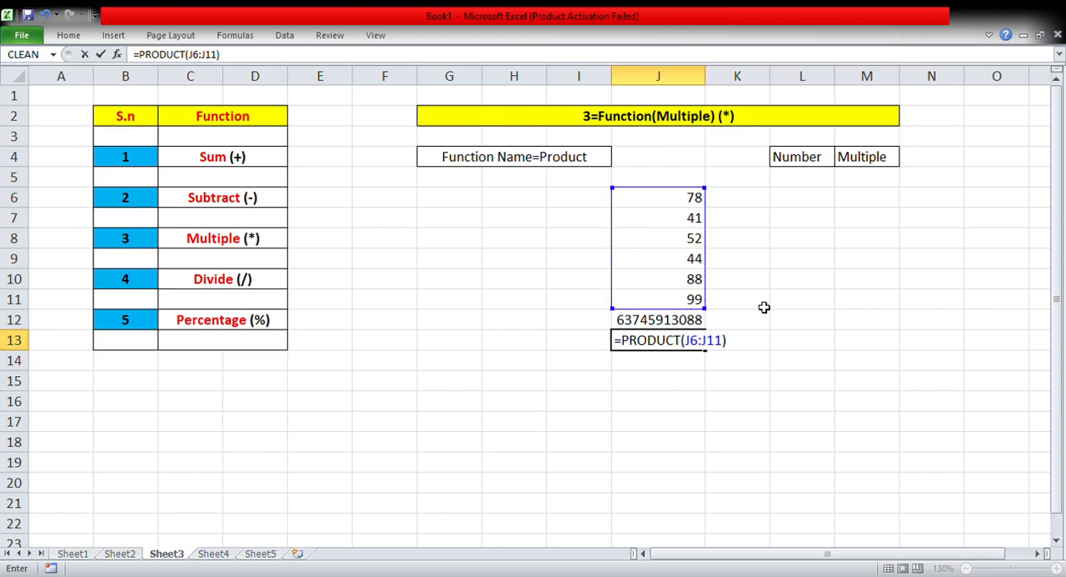
key("Return")
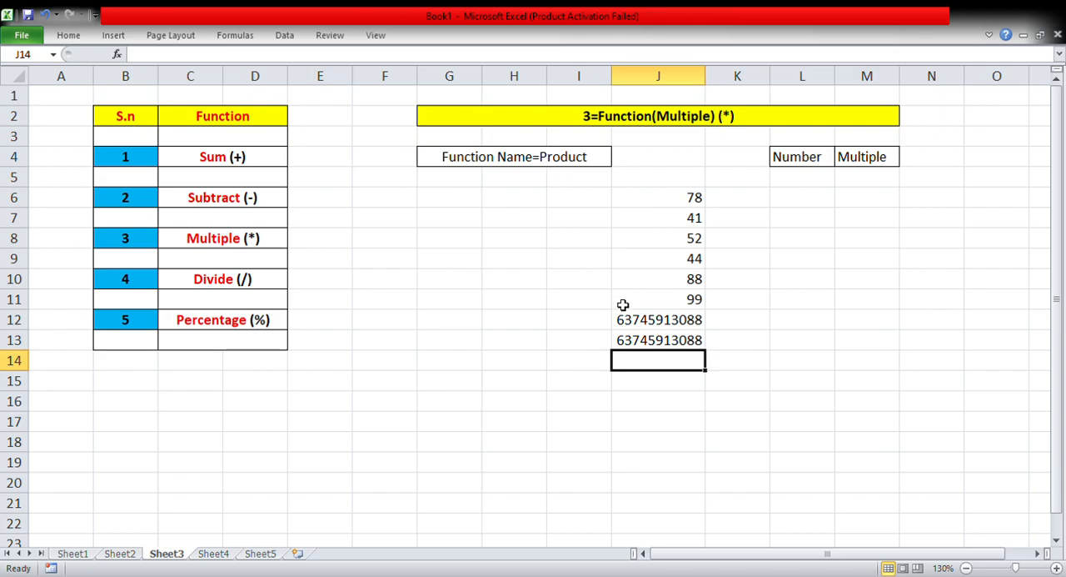
left_click(649, 342)
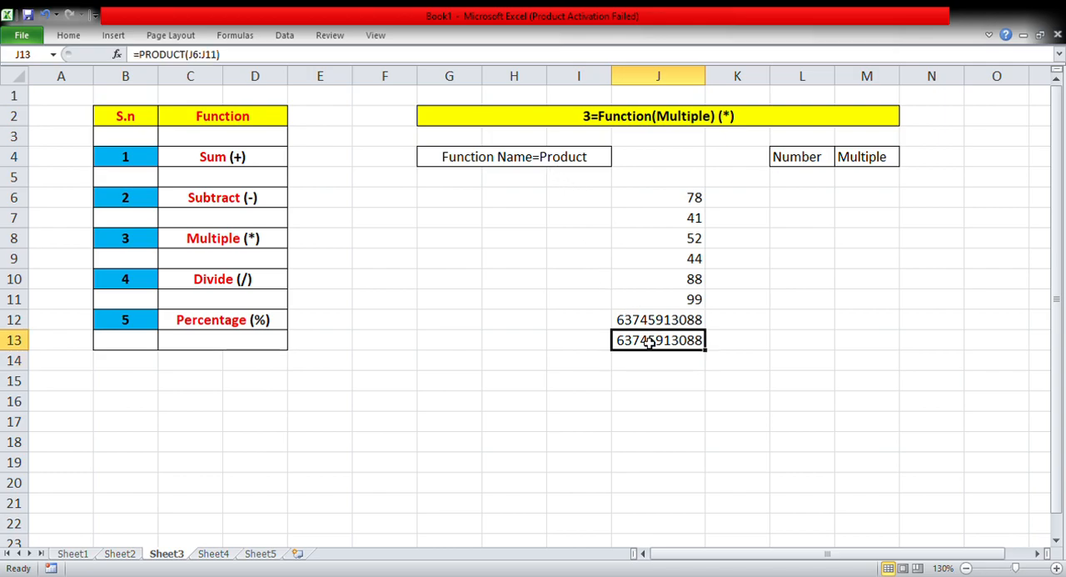
left_click(662, 325)
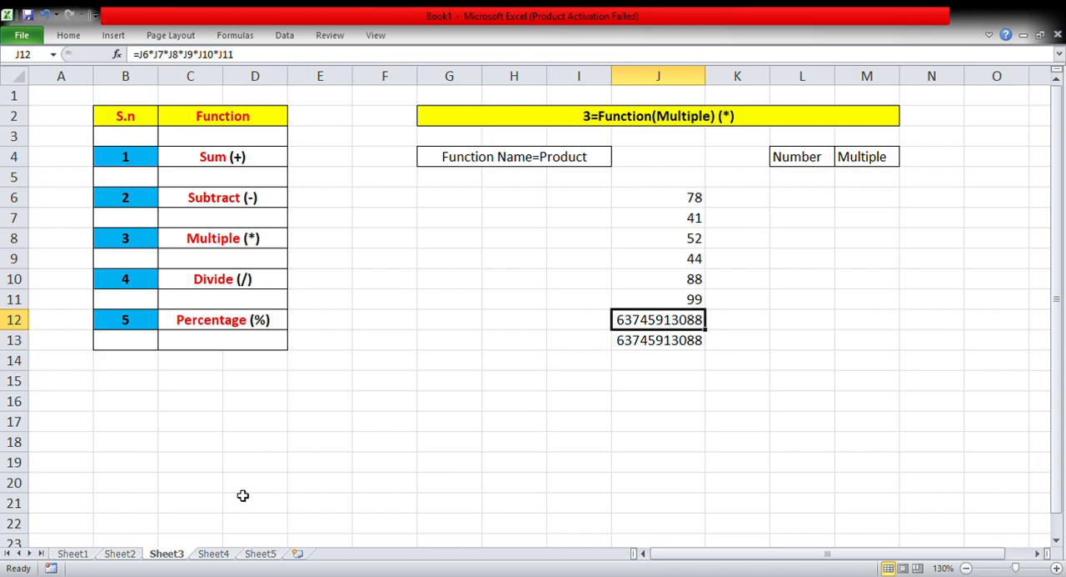
On Sheet4, enter the numbers 105 in cell I6 and 55 in cell I7.
left_click(214, 554)
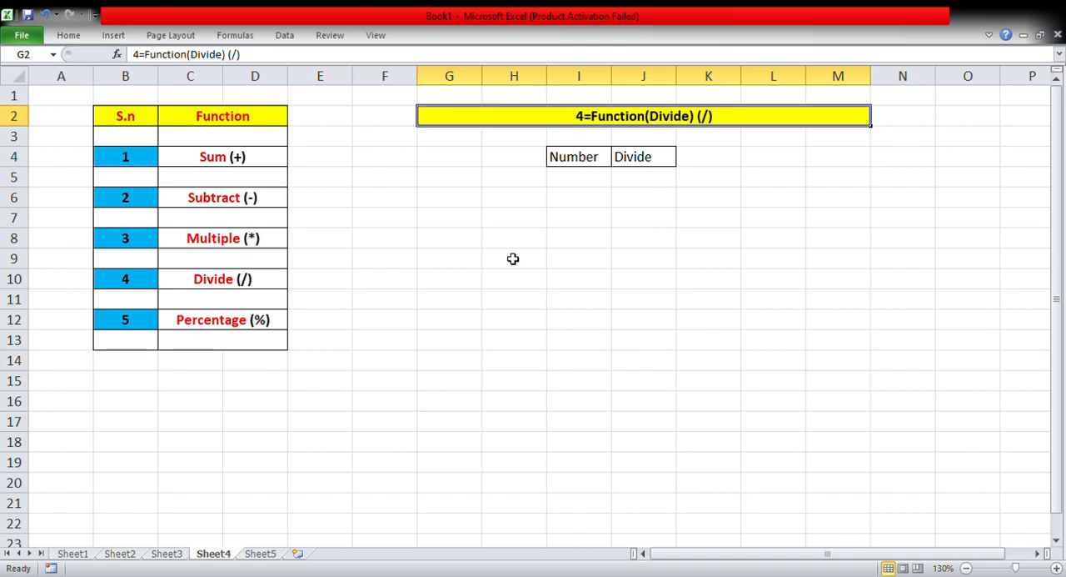
left_click(579, 207)
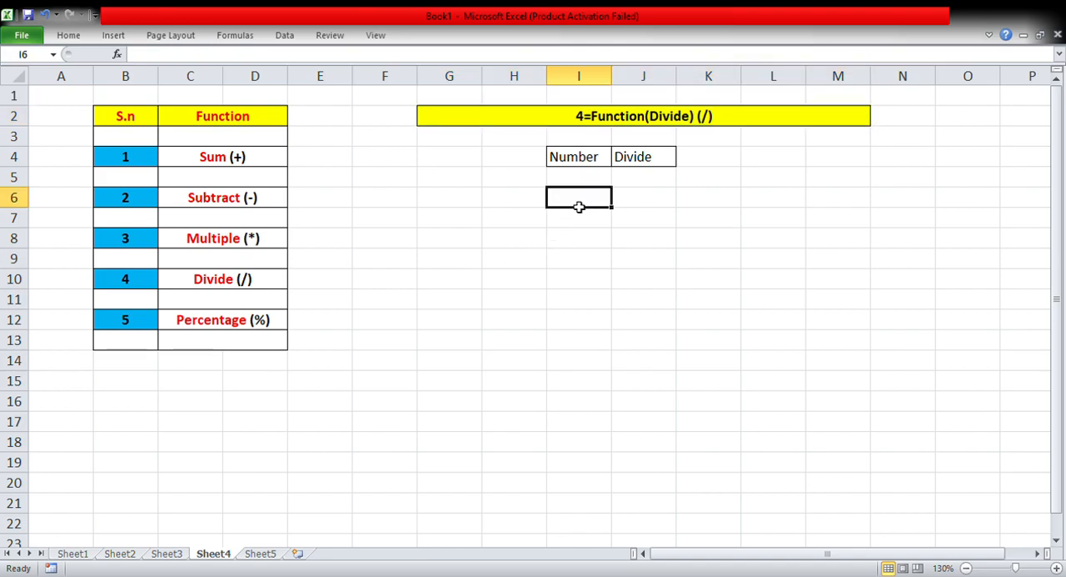
type("105")
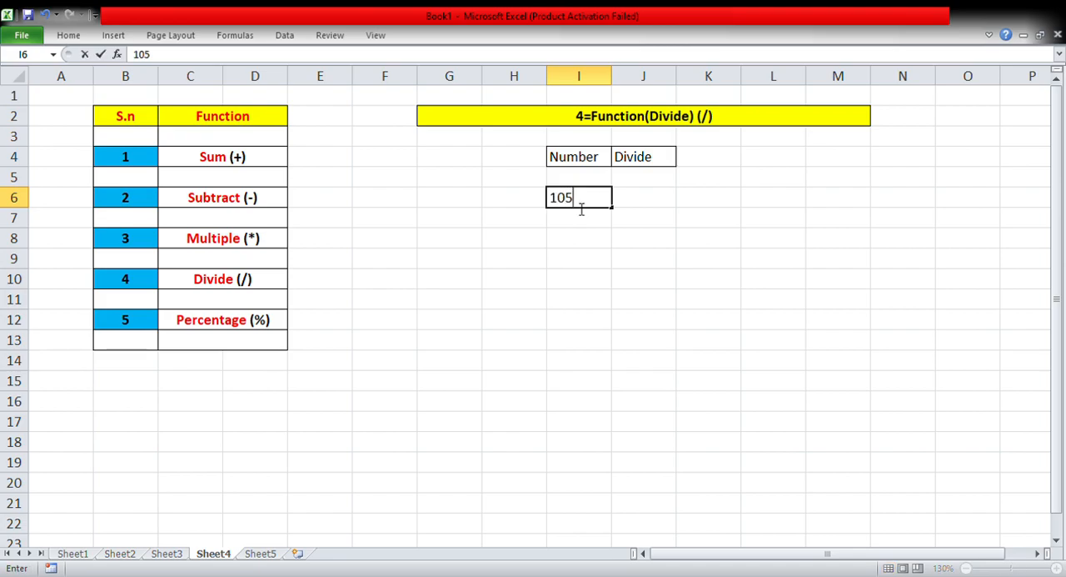
key("Return")
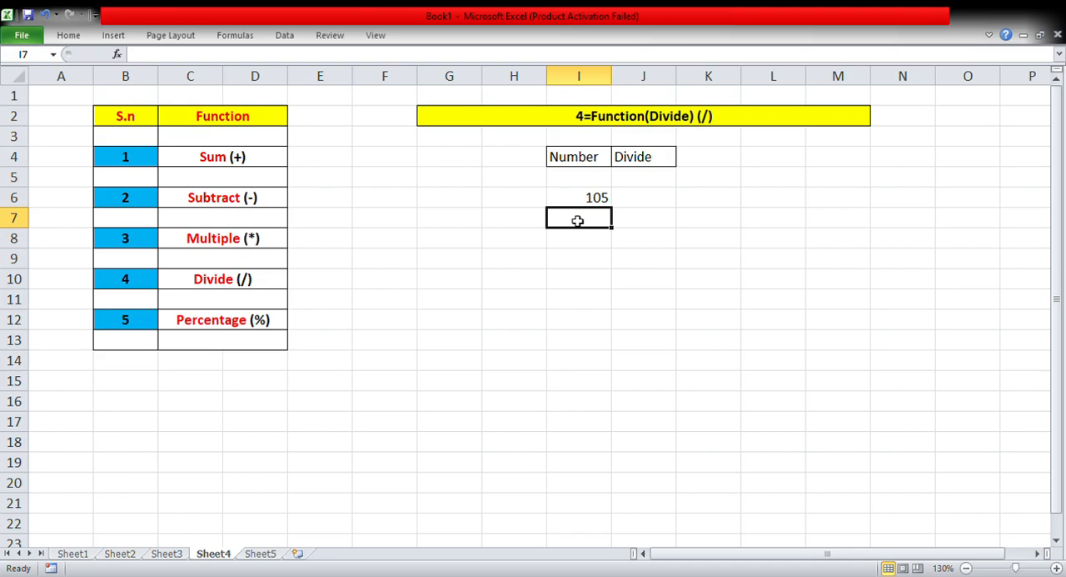
type("55")
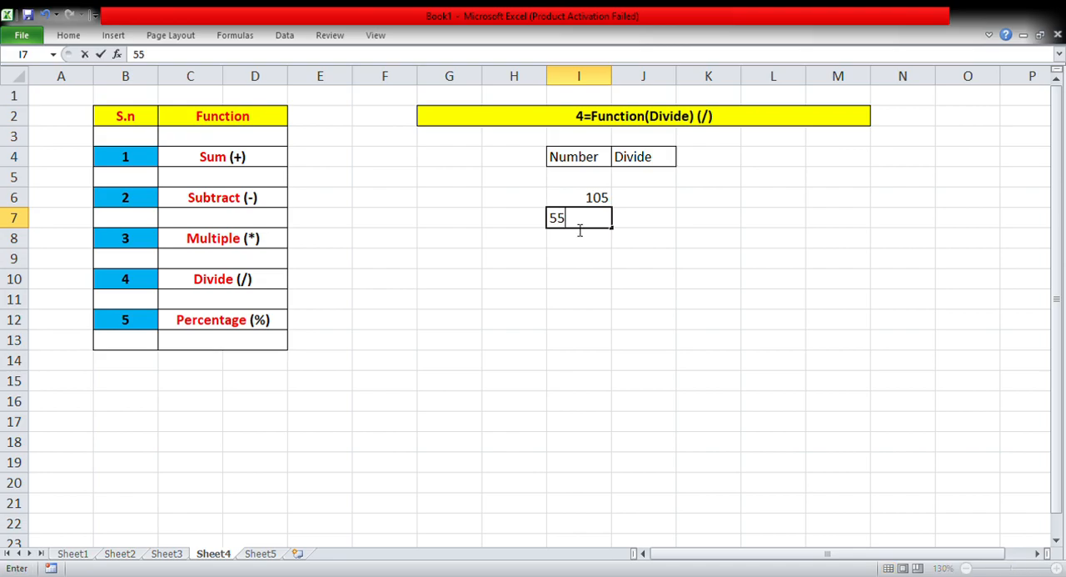
key("Return")
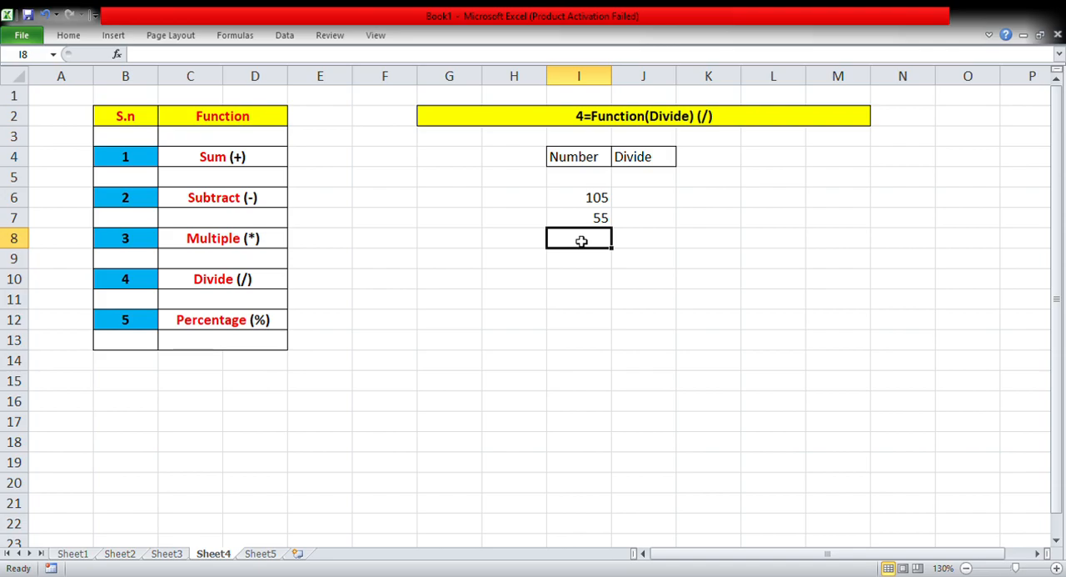
Divide the first number by the second in cell I8 with the formula =I6/I7.
type("=")
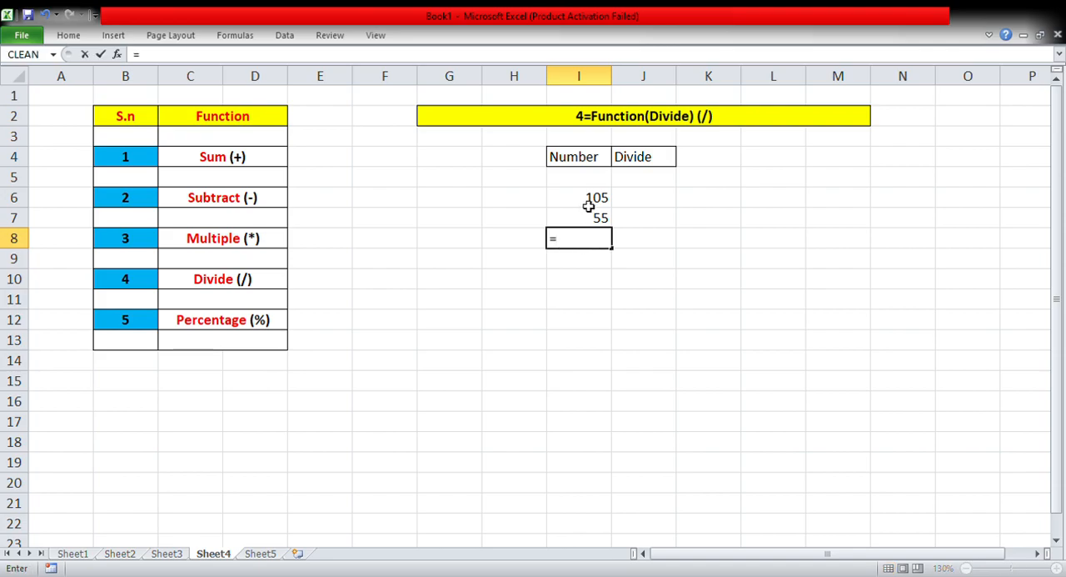
left_click(588, 206)
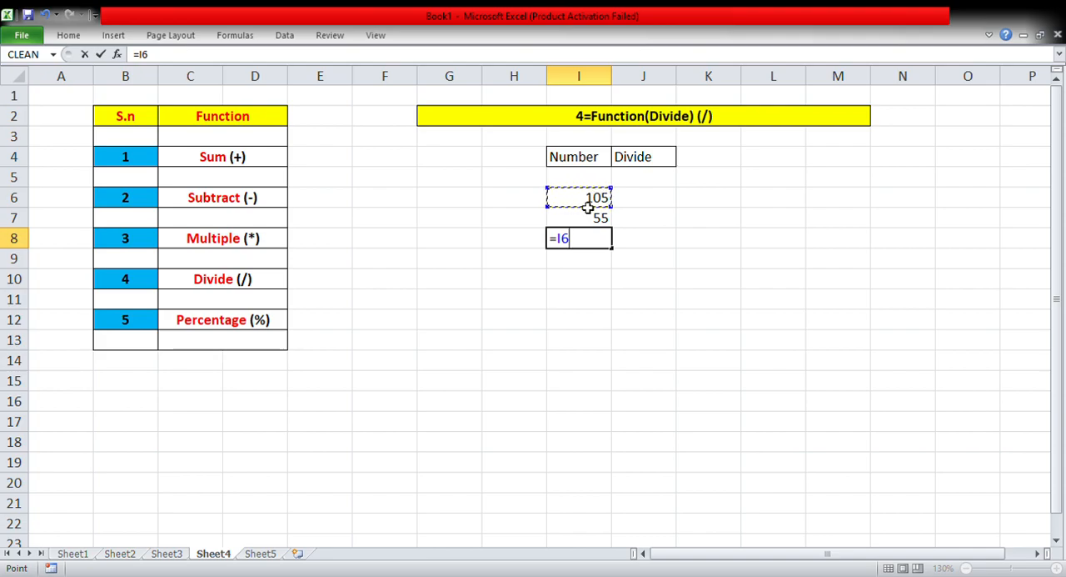
type("/")
left_click(587, 222)
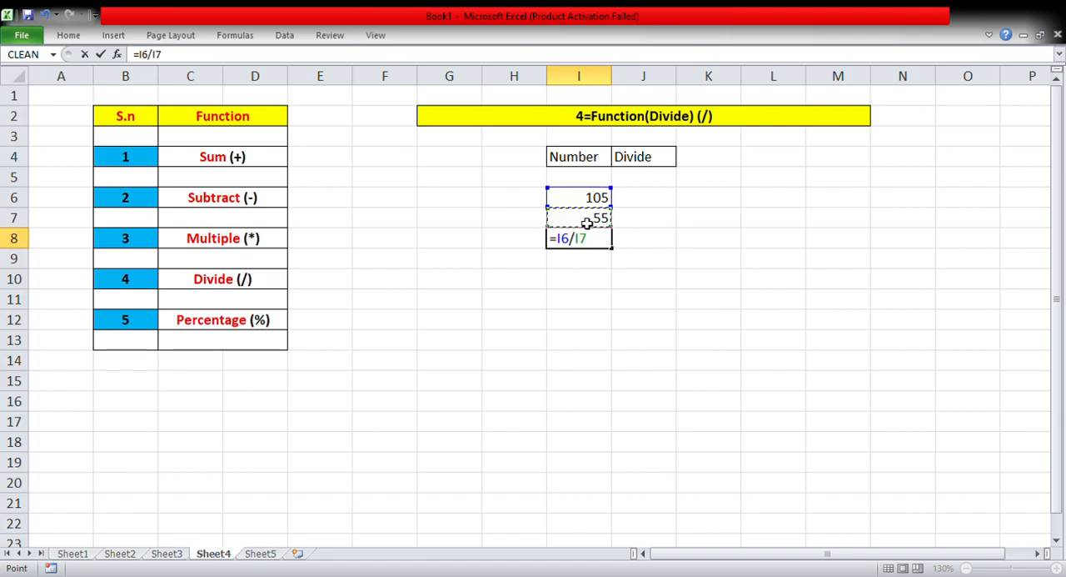
key("Return")
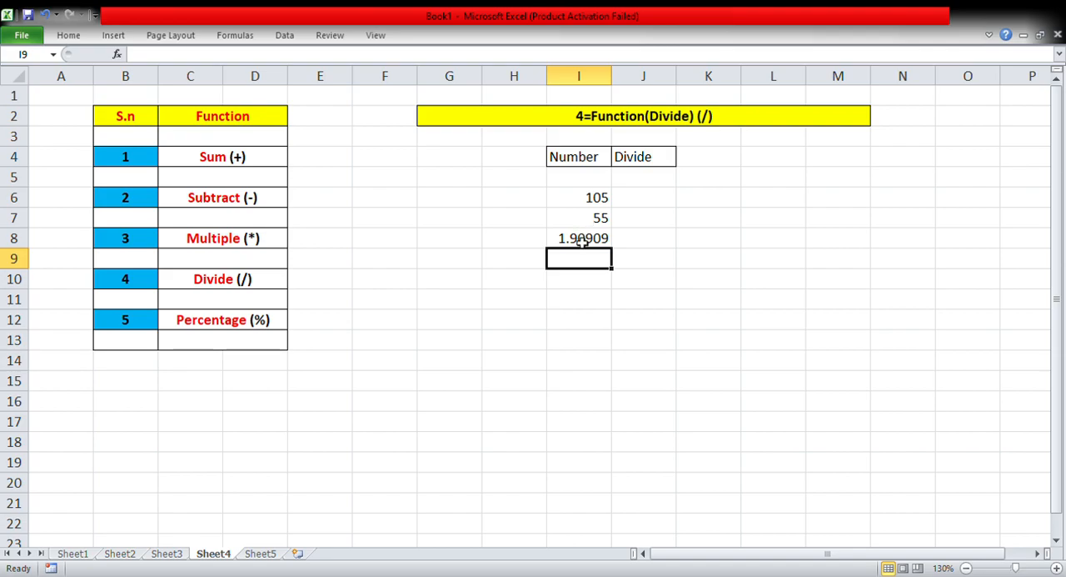
left_click(586, 241)
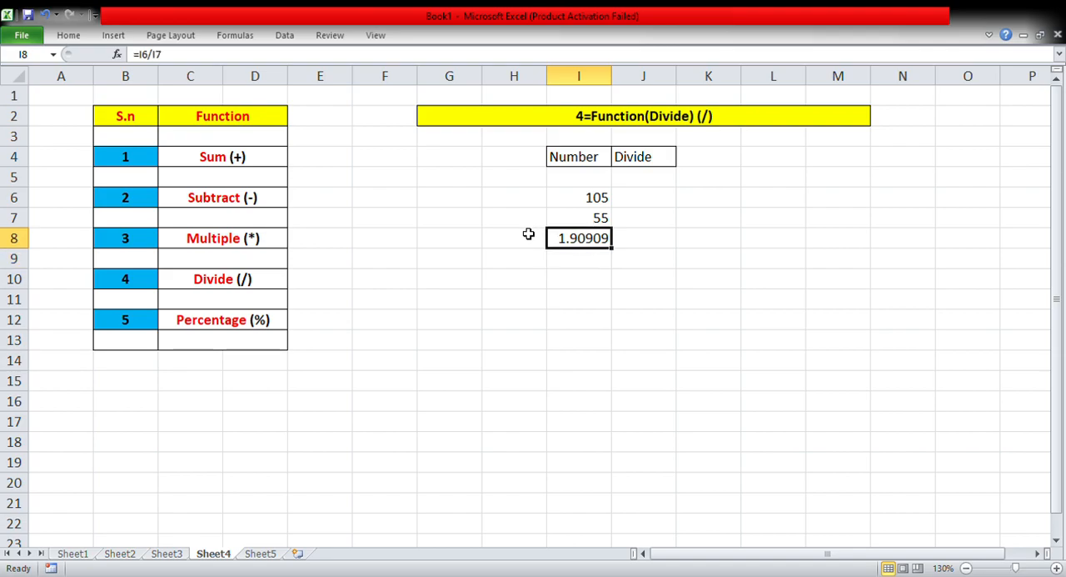
Label the division result by entering Ans in cell H8.
left_click(525, 240)
type("A")
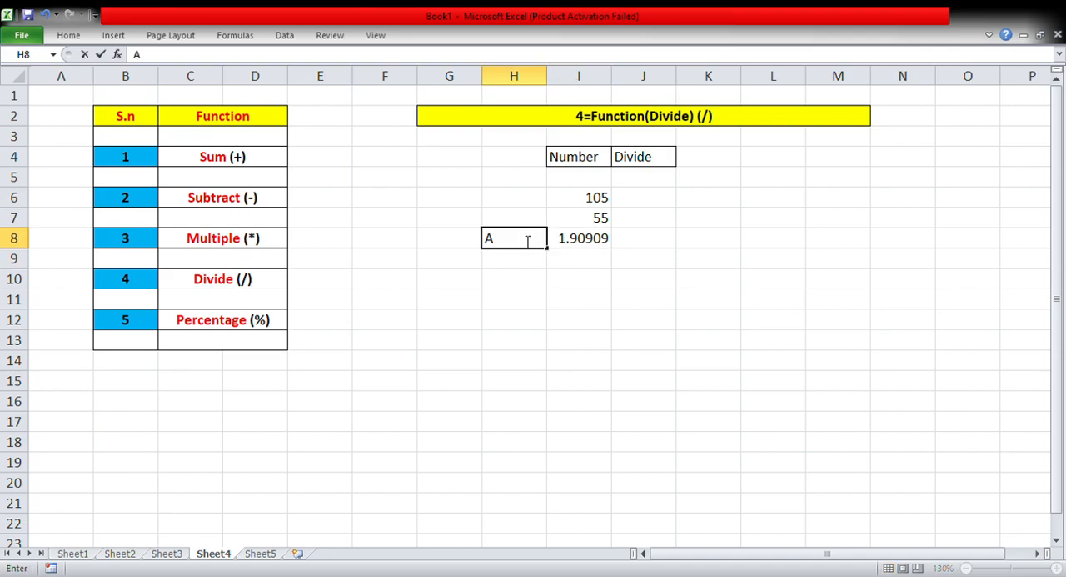
type("ns")
key("Return")
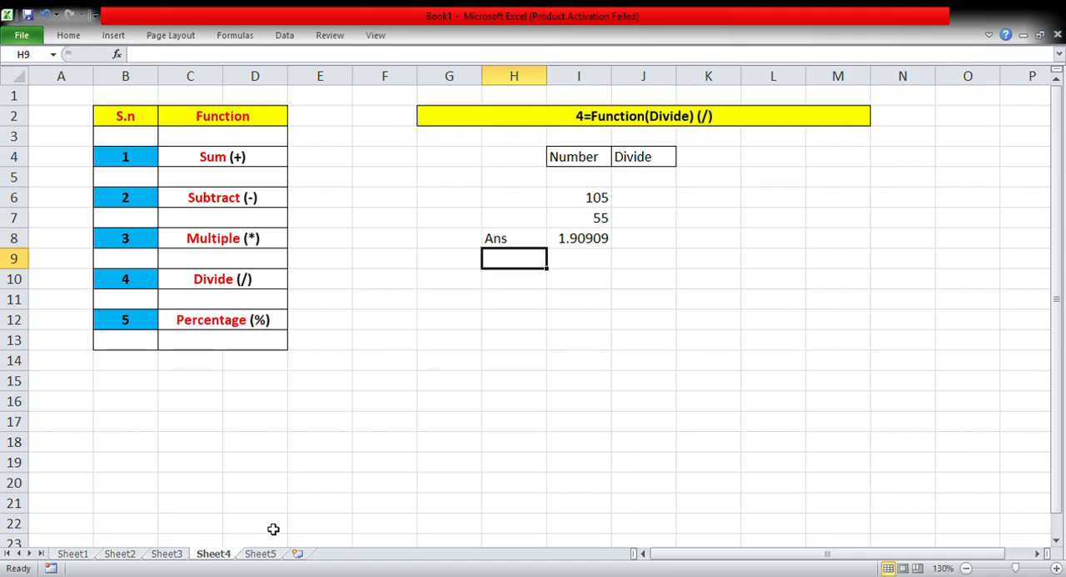
Switch to Sheet5, which holds the percentage exercise.
left_click(259, 554)
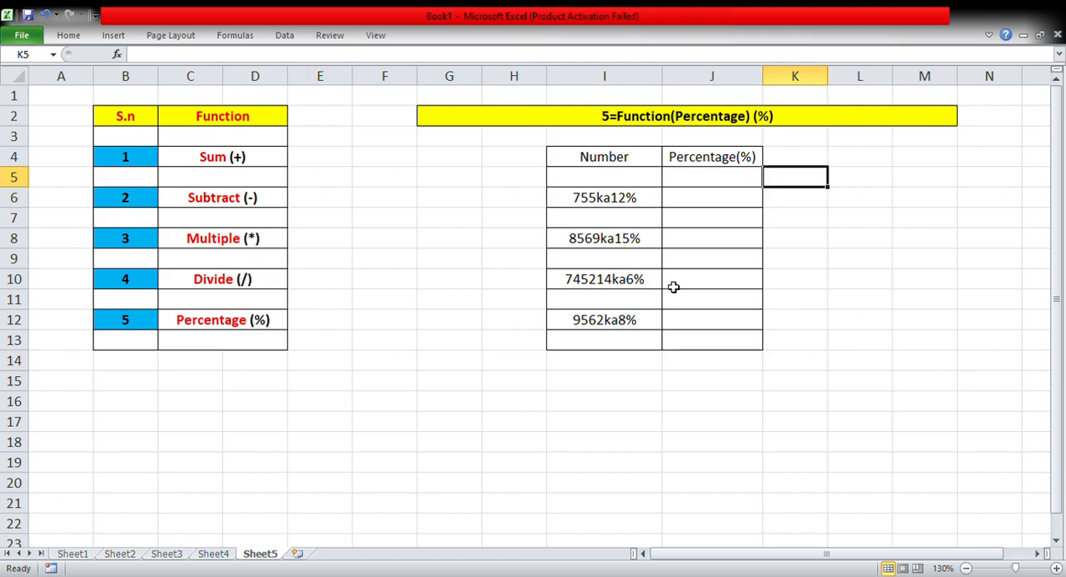
left_click(852, 261)
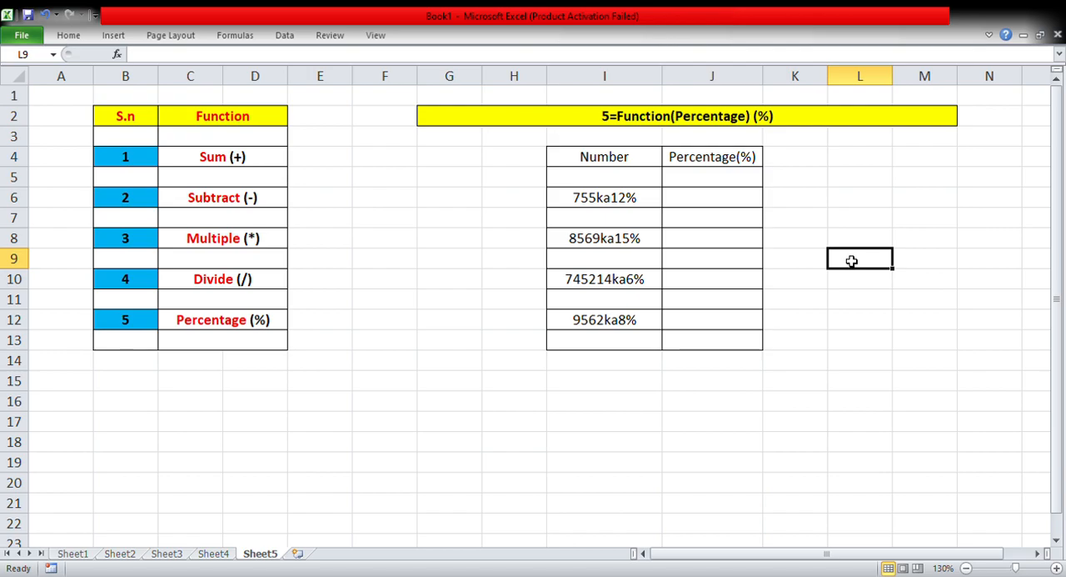
type("%")
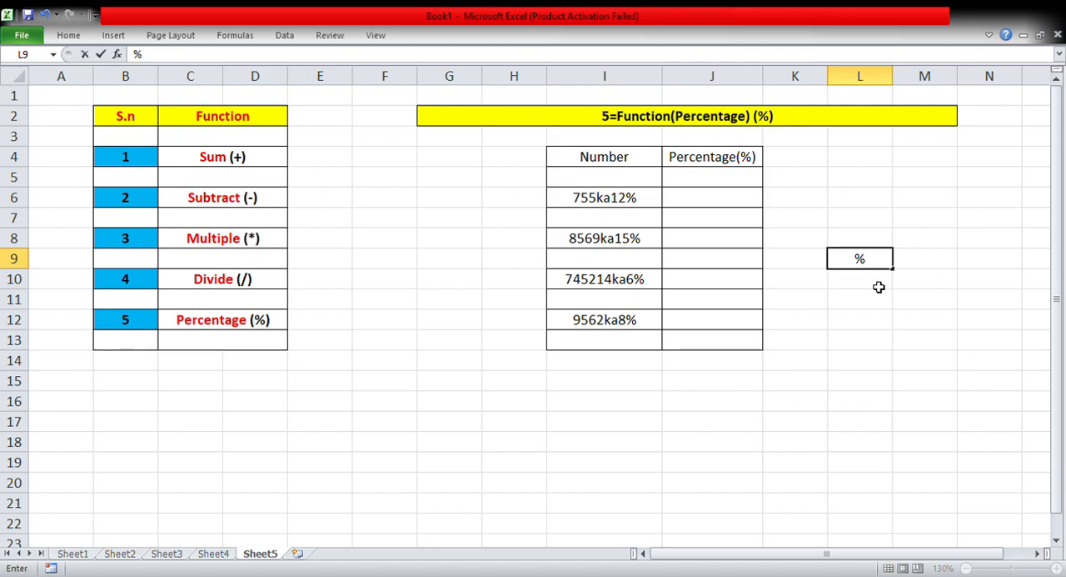
key("BackSpace")
Calculate 12% of 755 in cell J6 with the formula =755*12%.
left_click(710, 201)
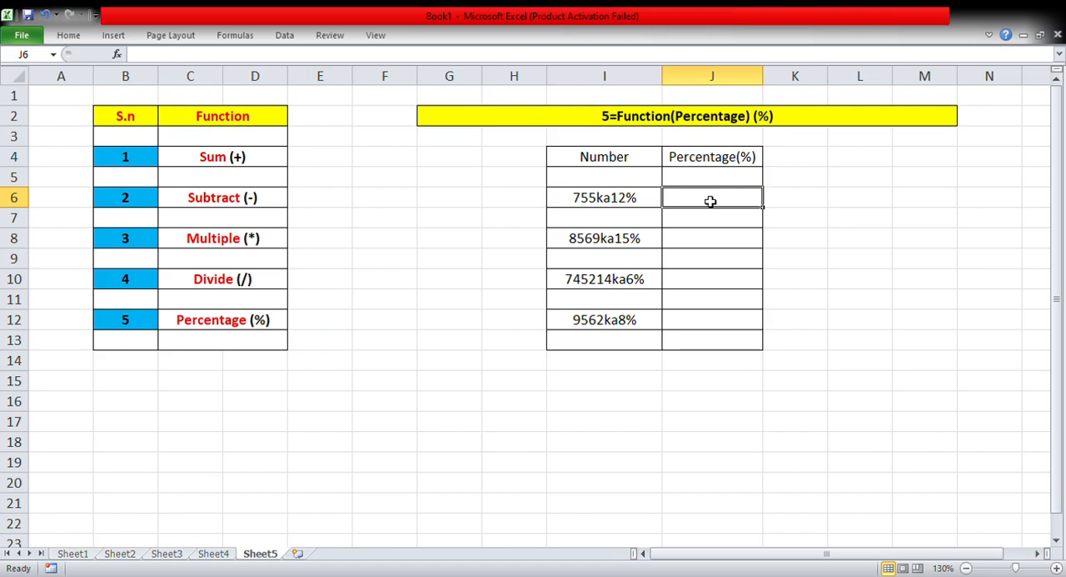
type("=")
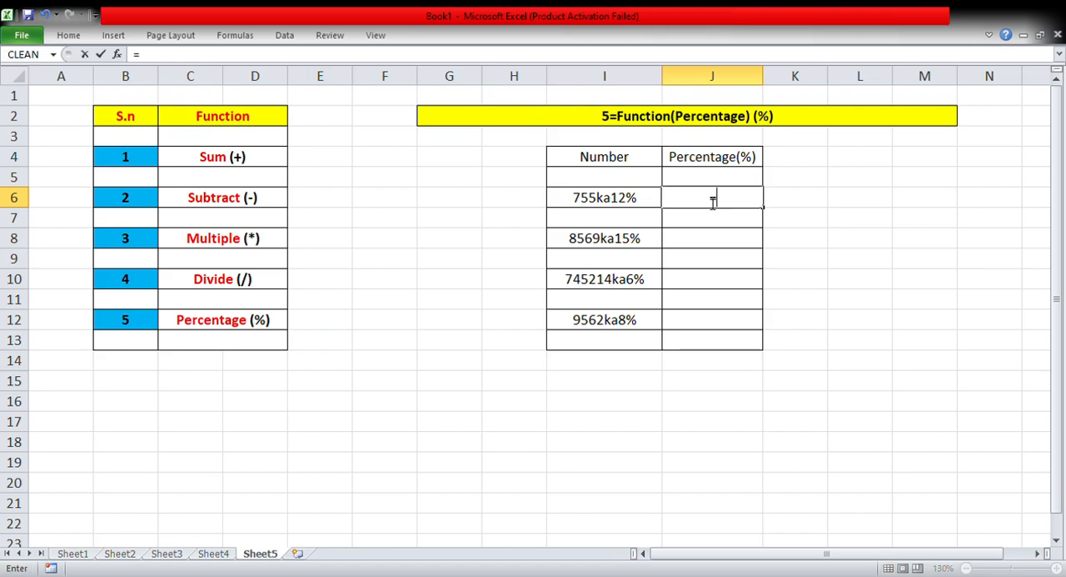
type("755*12")
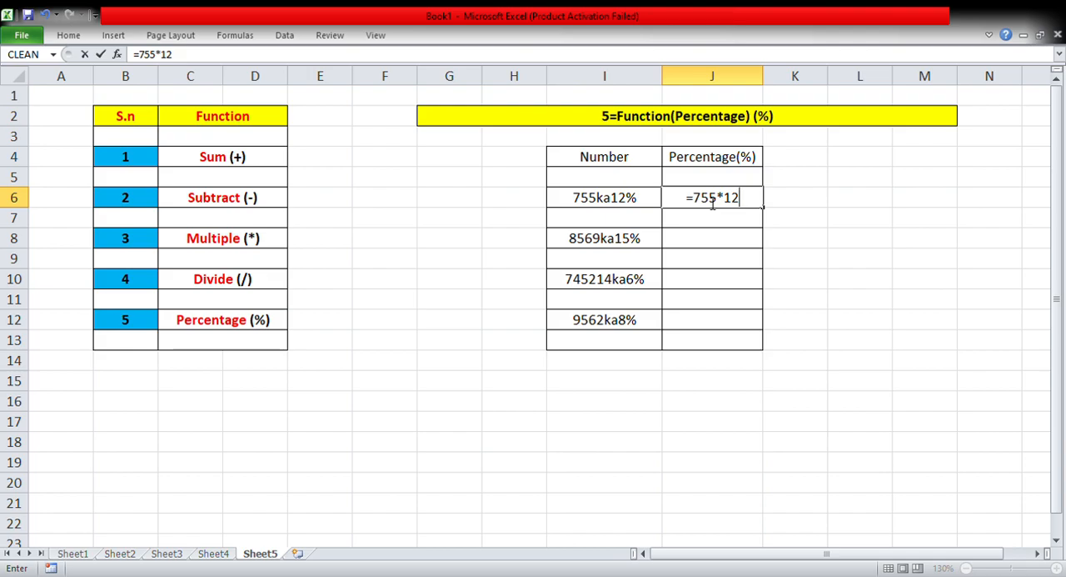
type("%")
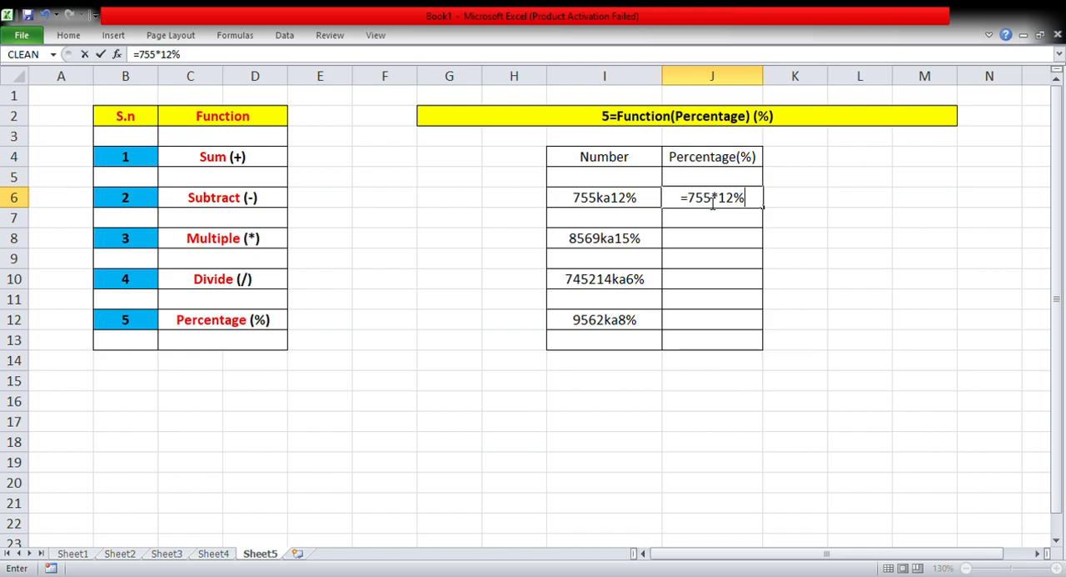
key("Return")
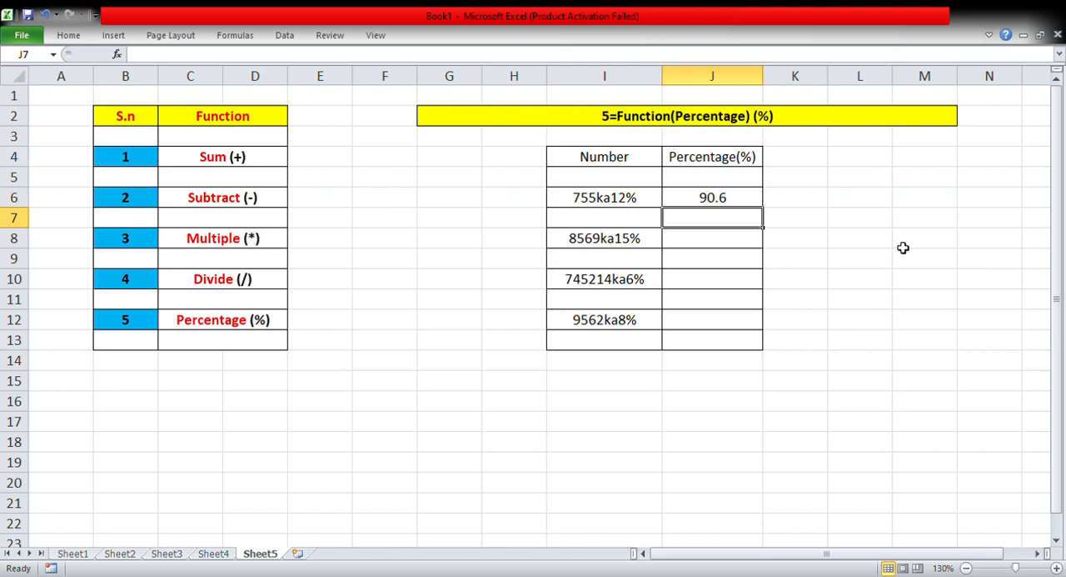
Calculate 15% of 8569 in cell J8 with the formula =8569*15%.
left_click(744, 245)
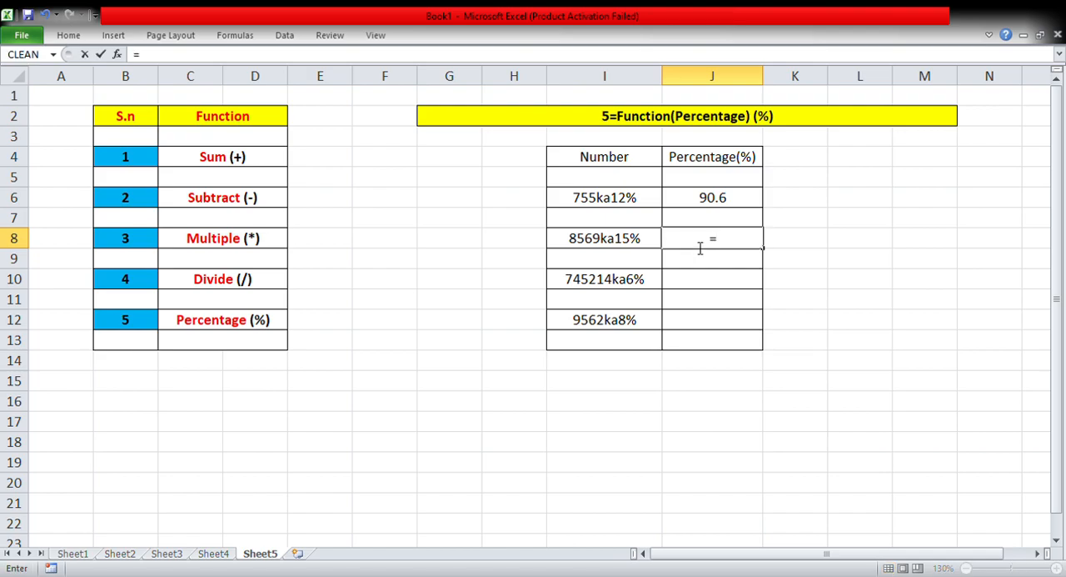
type("8569*15")
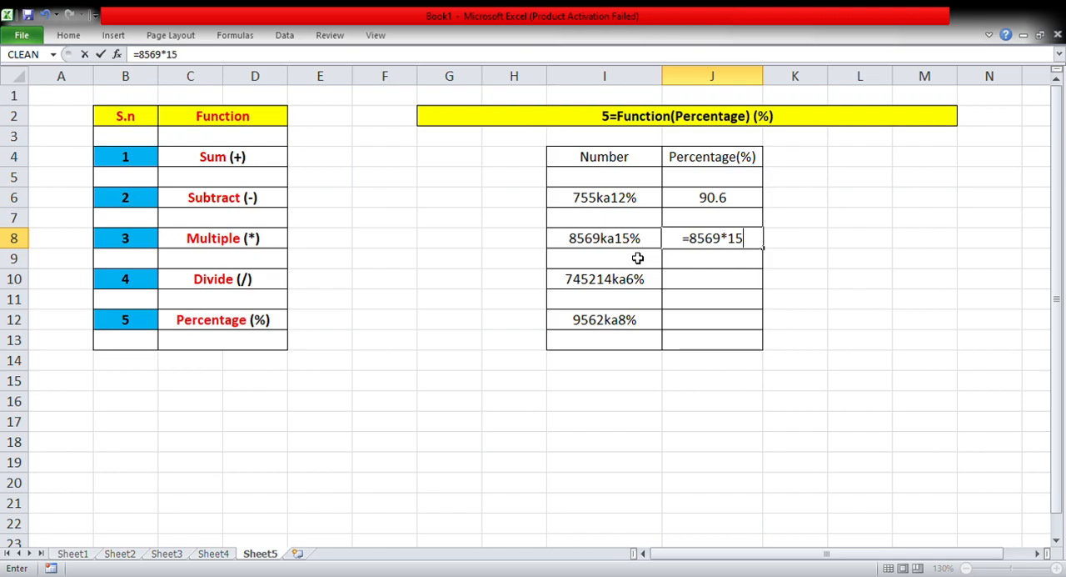
type("%")
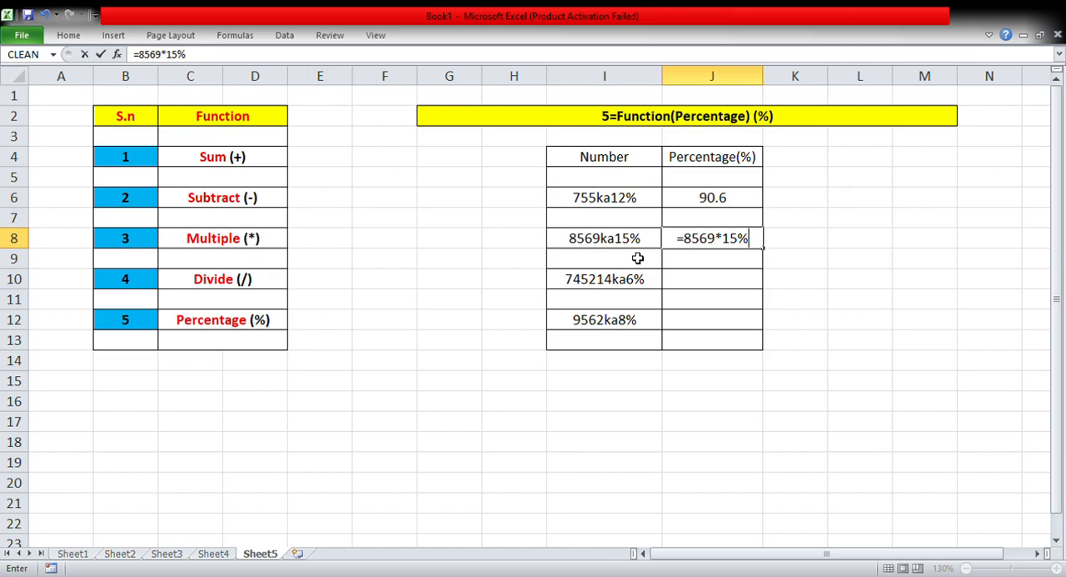
key("Return")
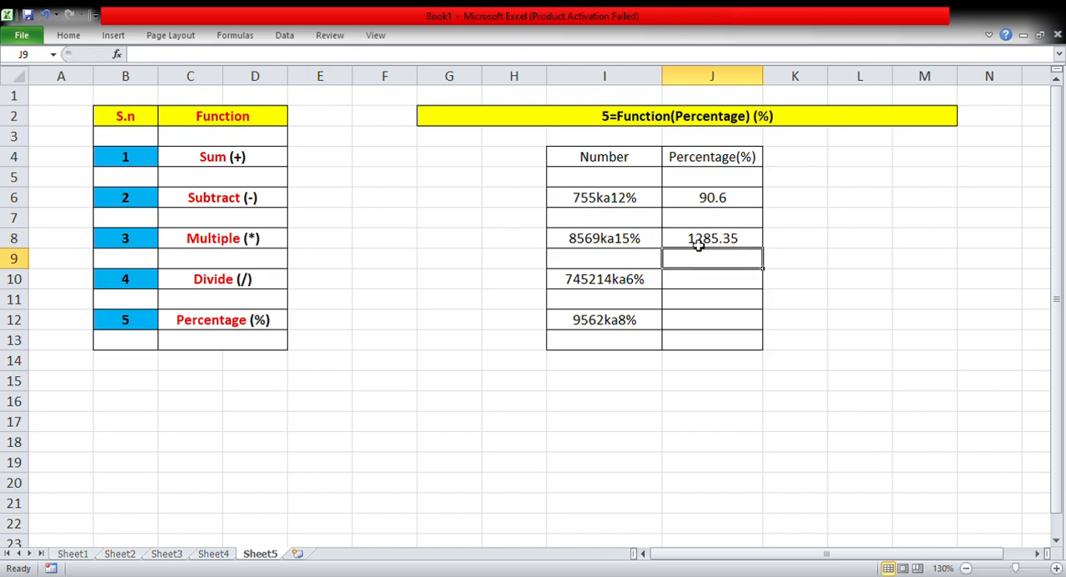
Calculate 6% of 745214 in cell J10 with the formula =745214*6%.
left_click(687, 288)
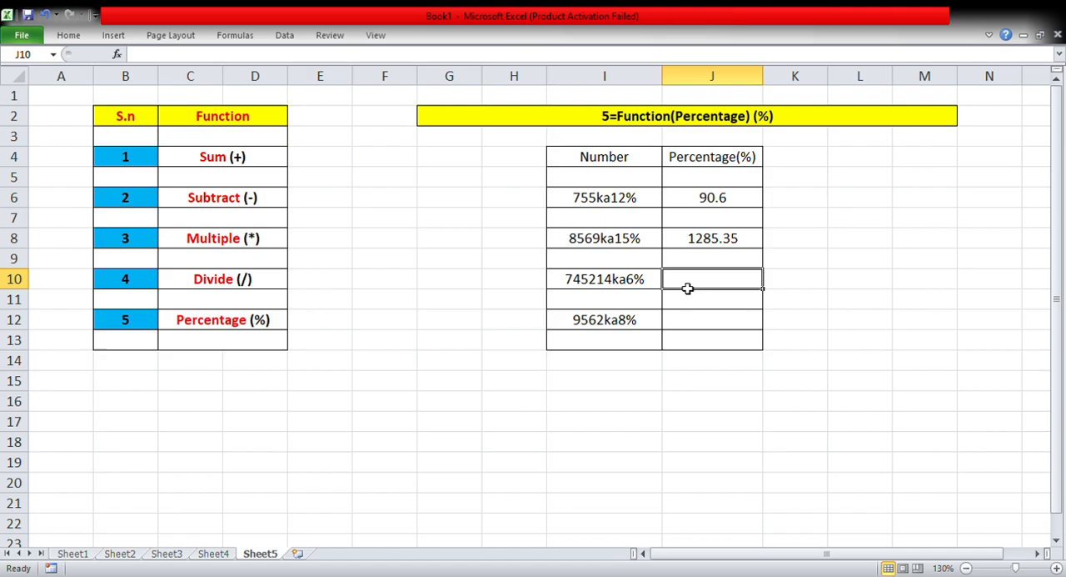
double_click(688, 289)
type("=74")
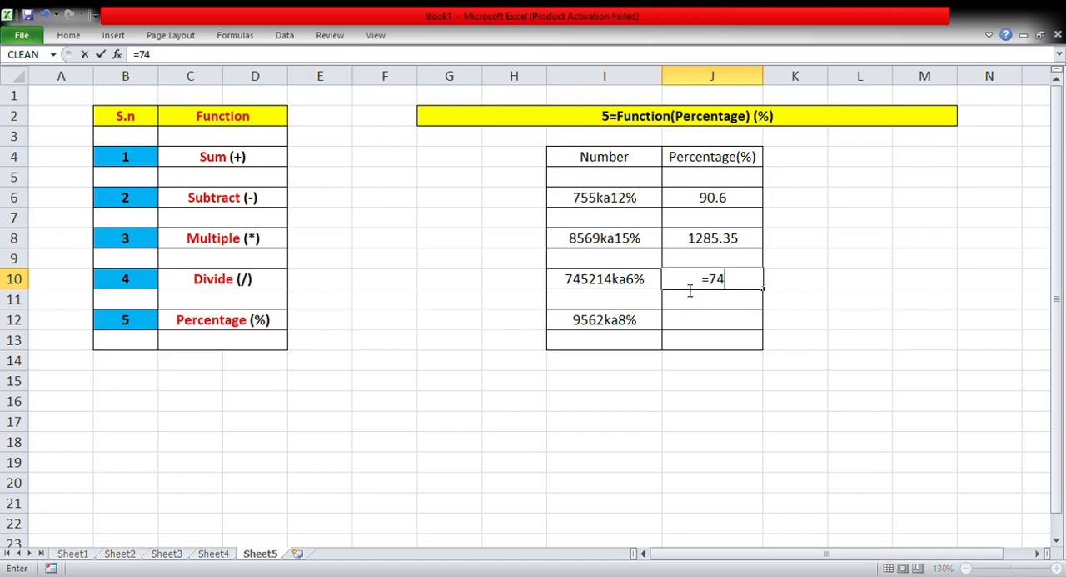
type("5214")
type("*6%")
key("Return")
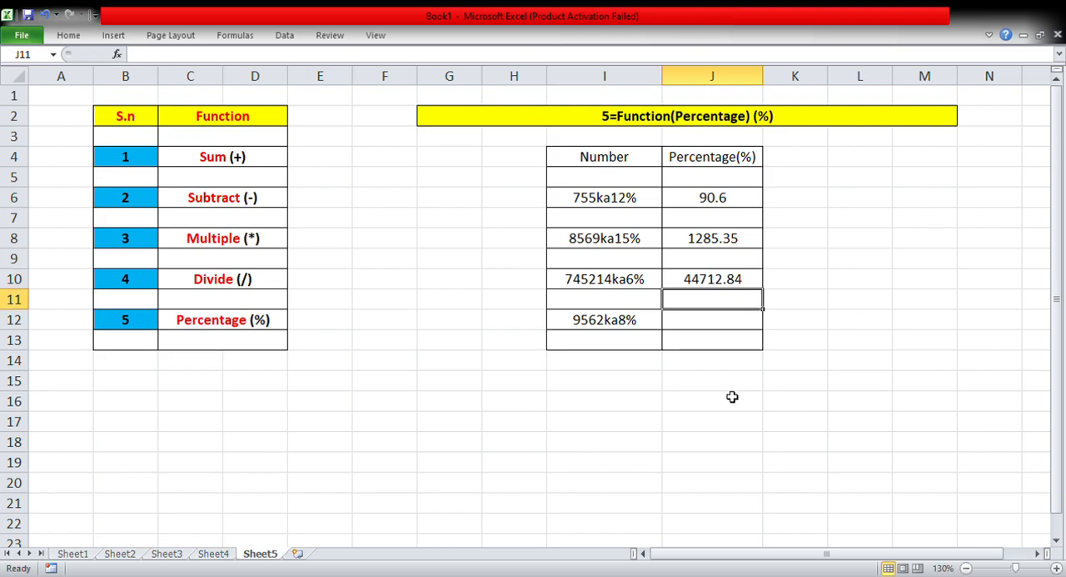
left_click(738, 282)
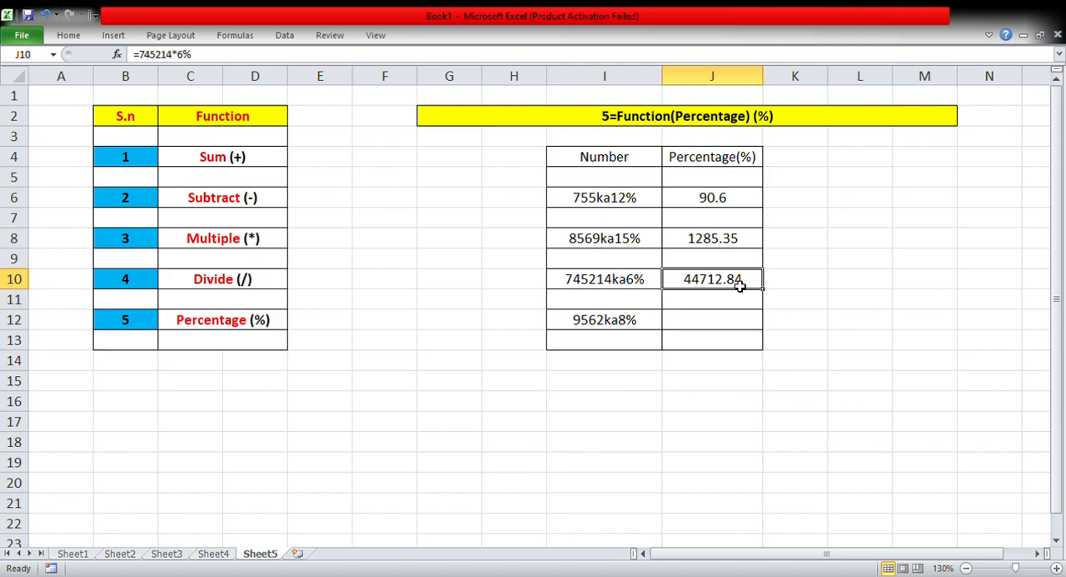
Calculate 8% of 9562 in cell J12 with the formula =9562*8%.
left_click(697, 336)
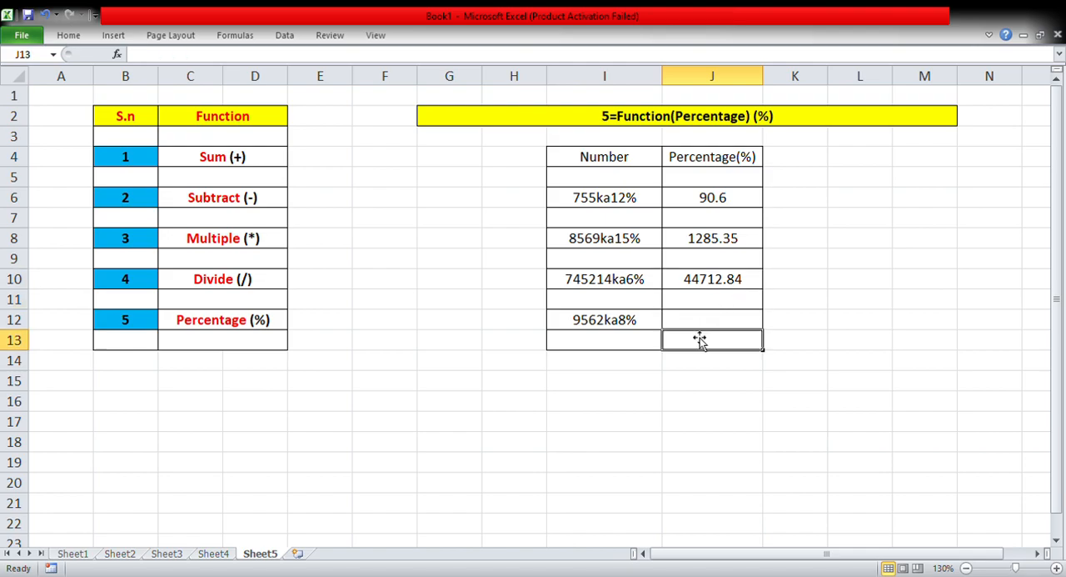
left_click(700, 325)
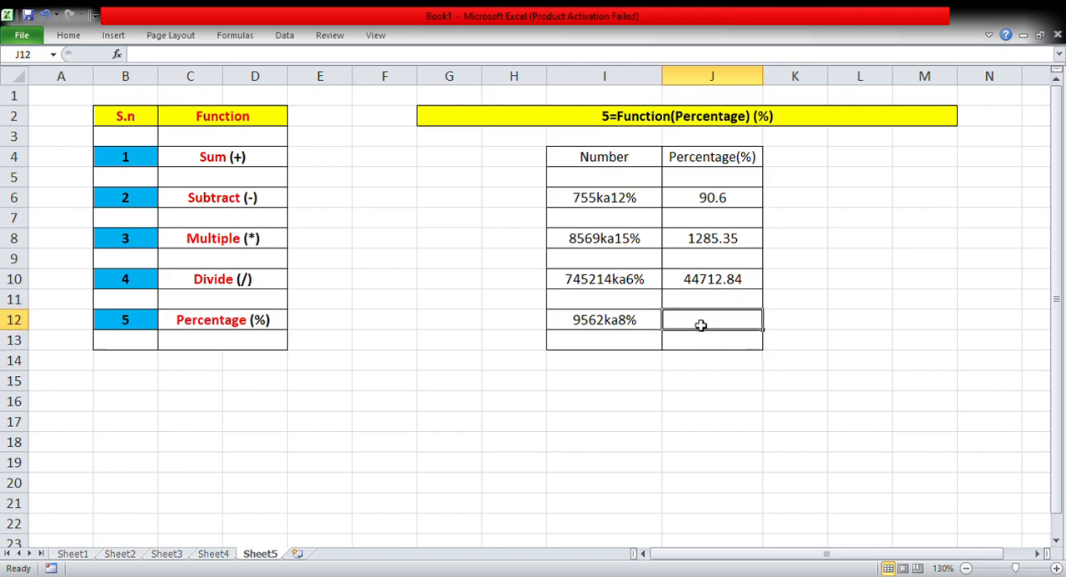
type("=956")
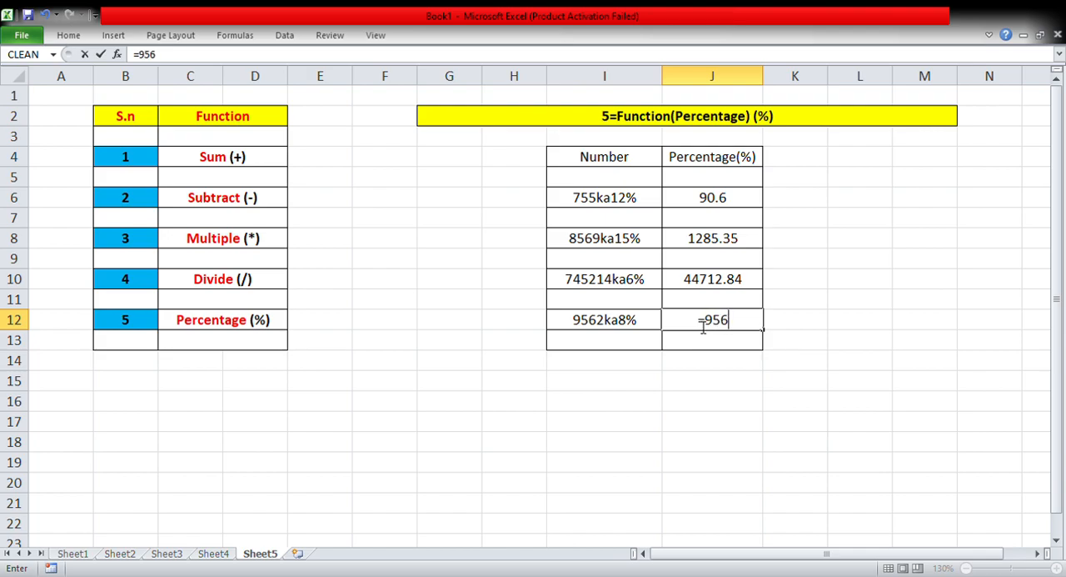
type("2*")
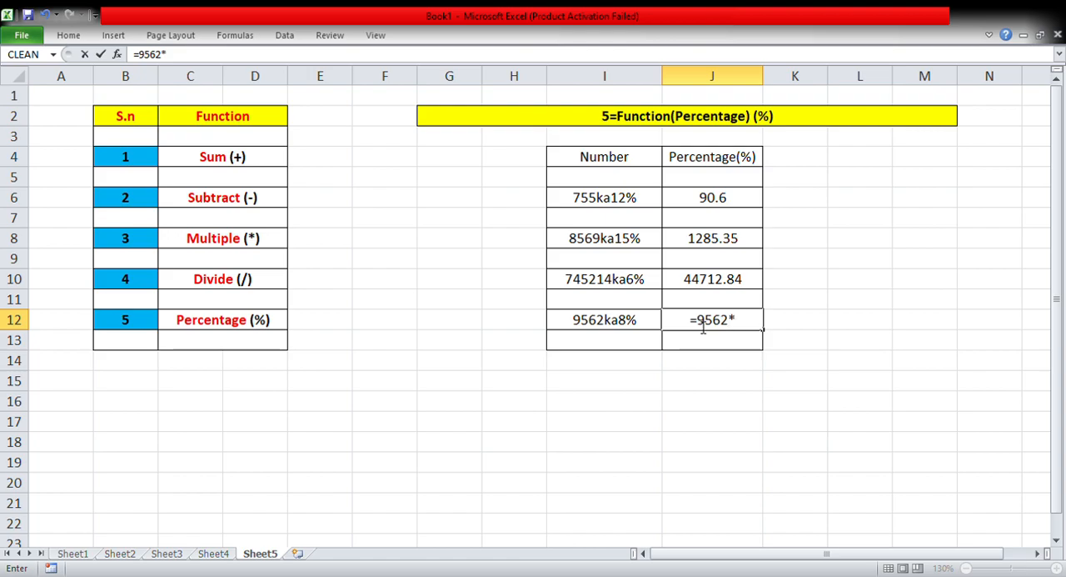
type("8%")
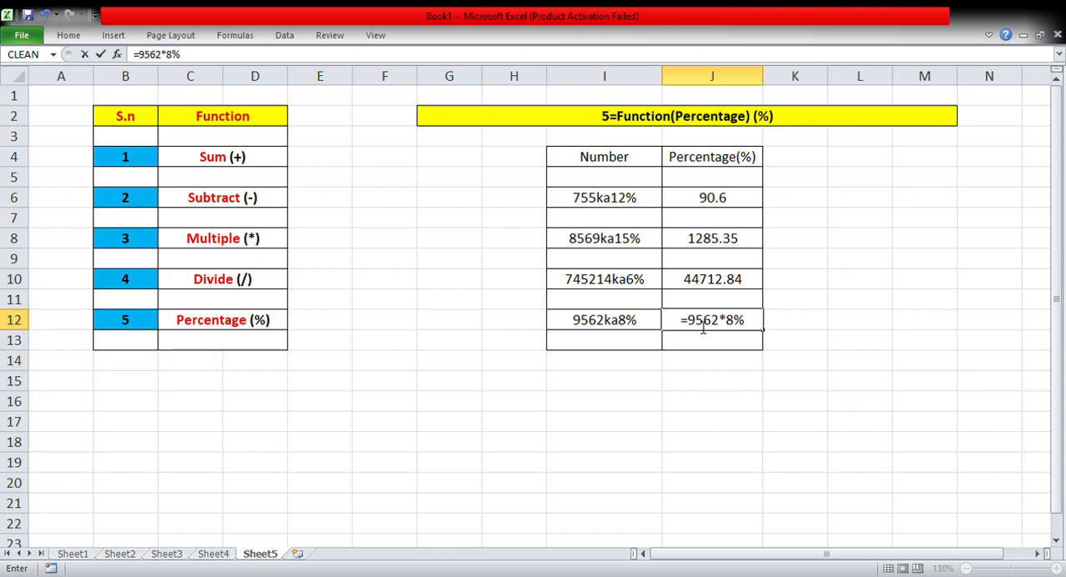
key("Return")
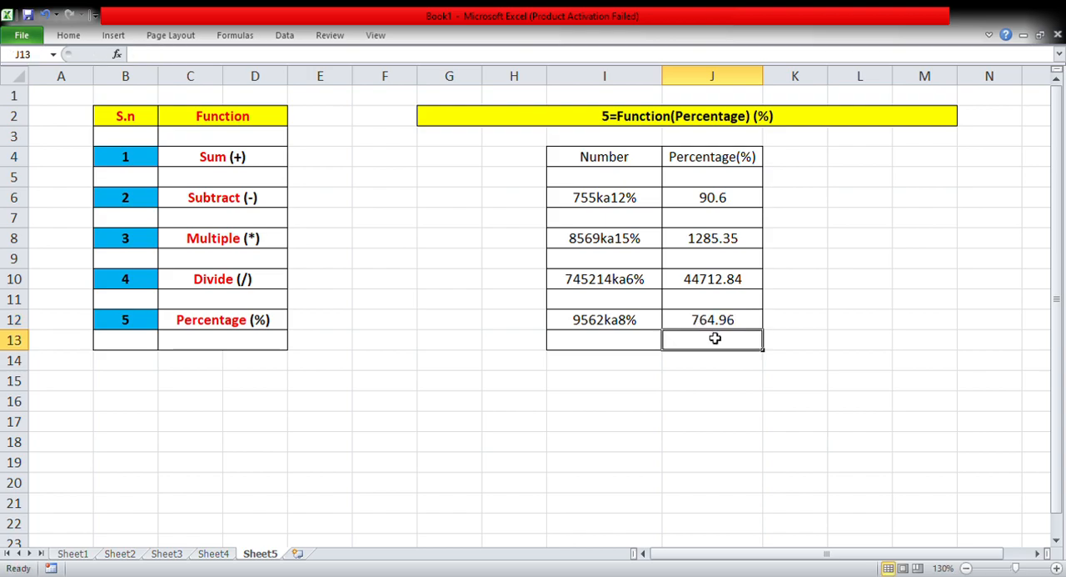